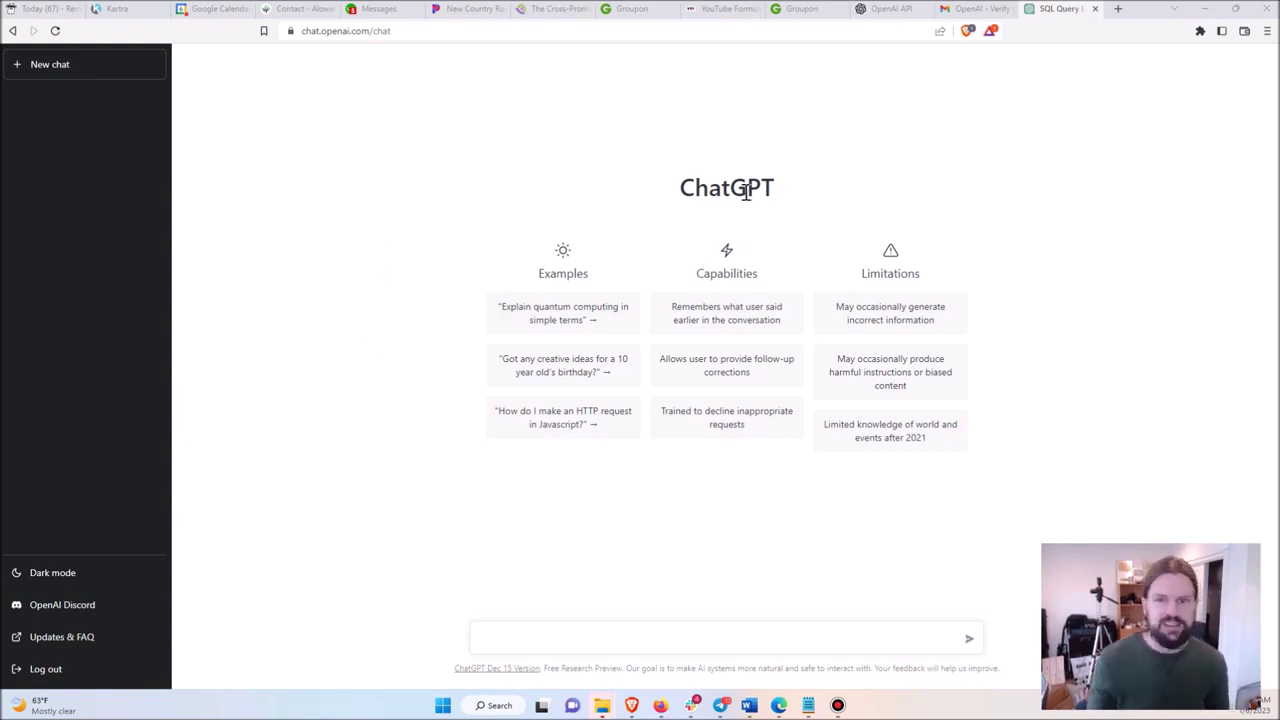
Ask ChatGPT 'Give me an example of an SQL query with a left join' and highlight the returned code.
drag(686, 180, 776, 190)
click(763, 220)
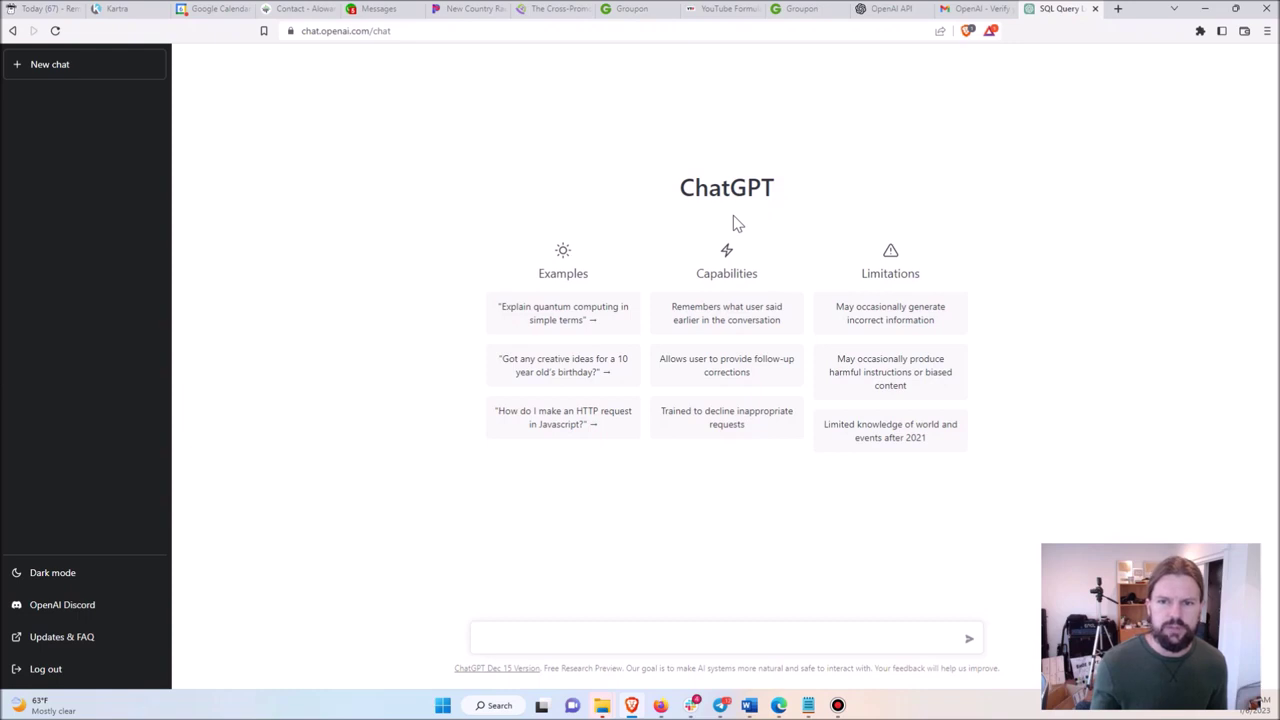
click(598, 644)
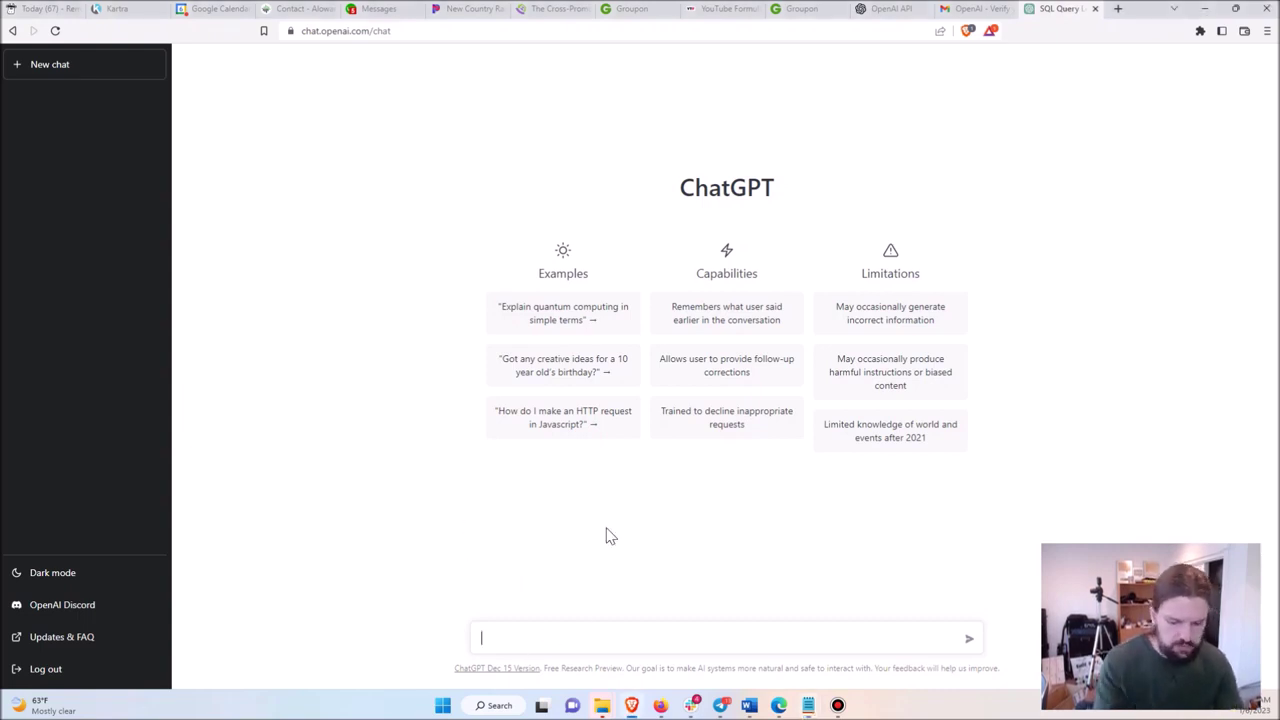
text(Give me )
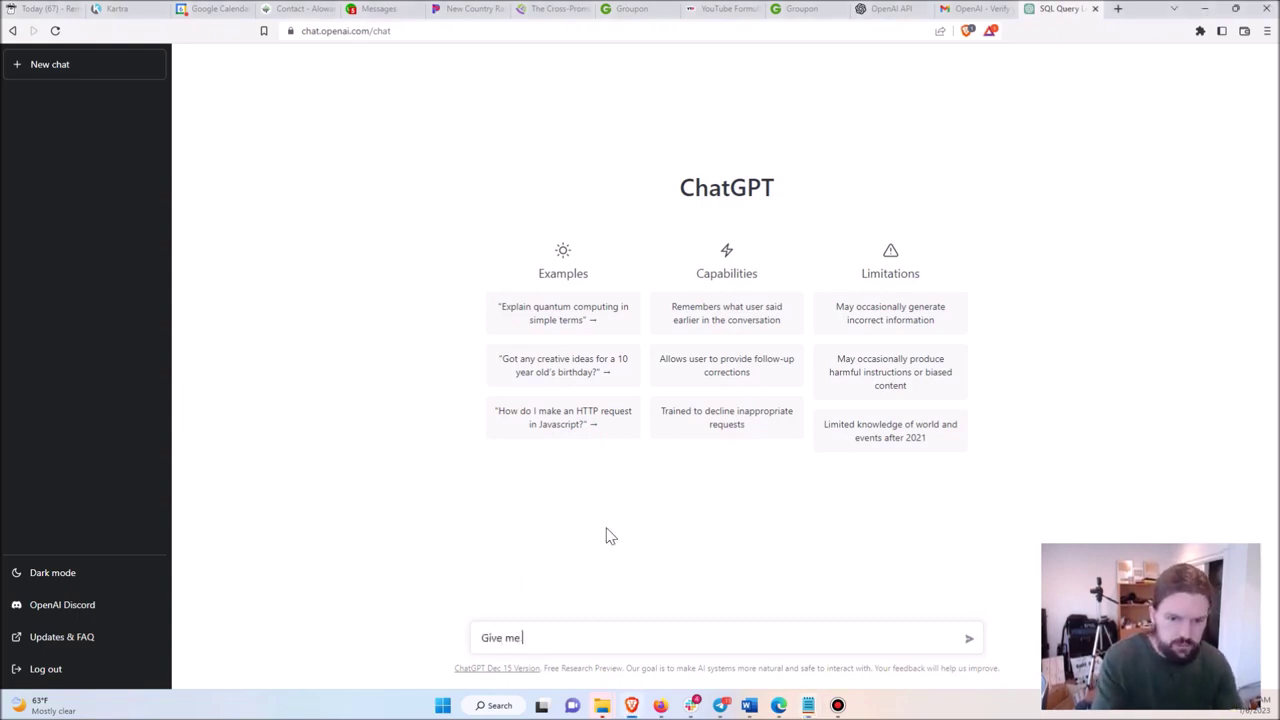
text(an example of a )
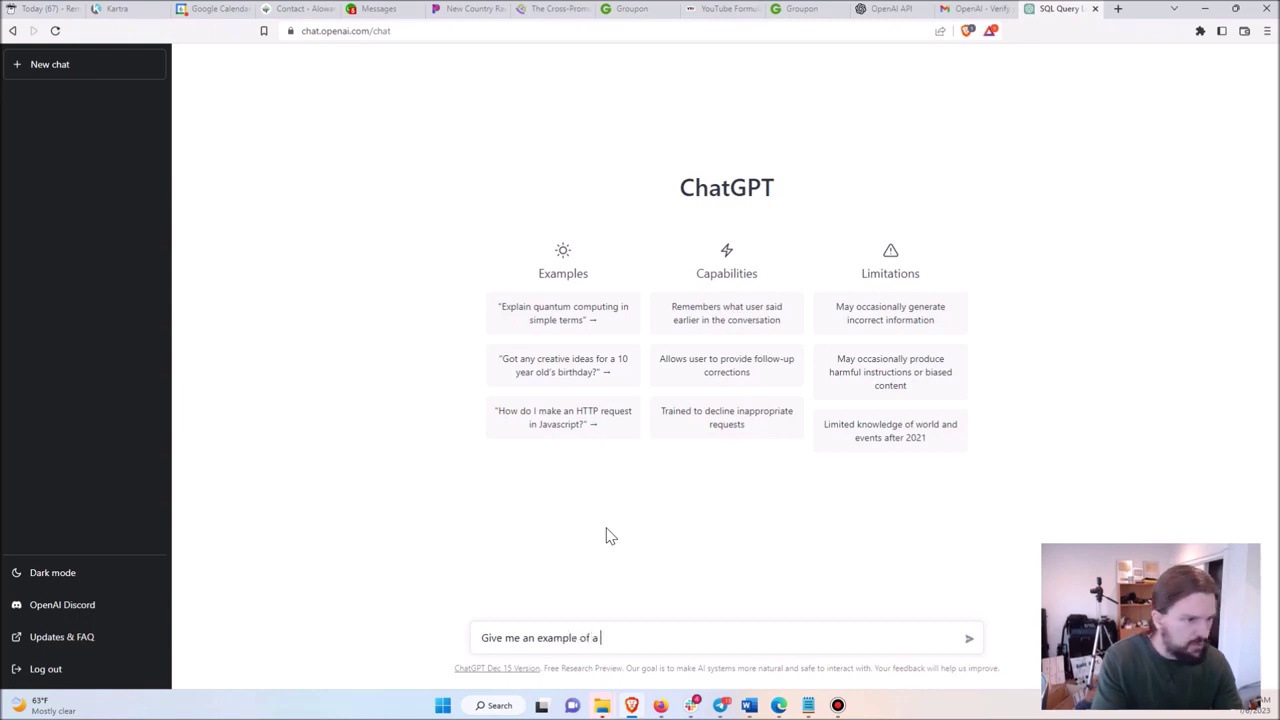
text(n SQL )
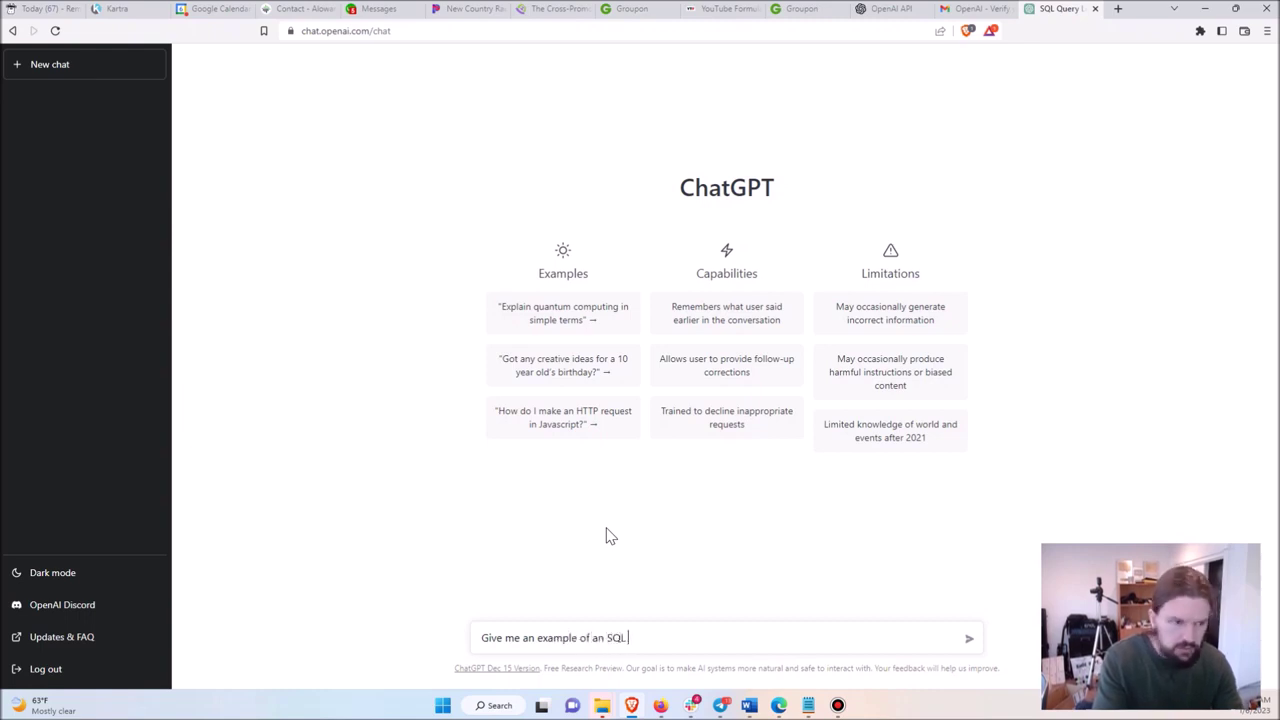
text(query with a left join)
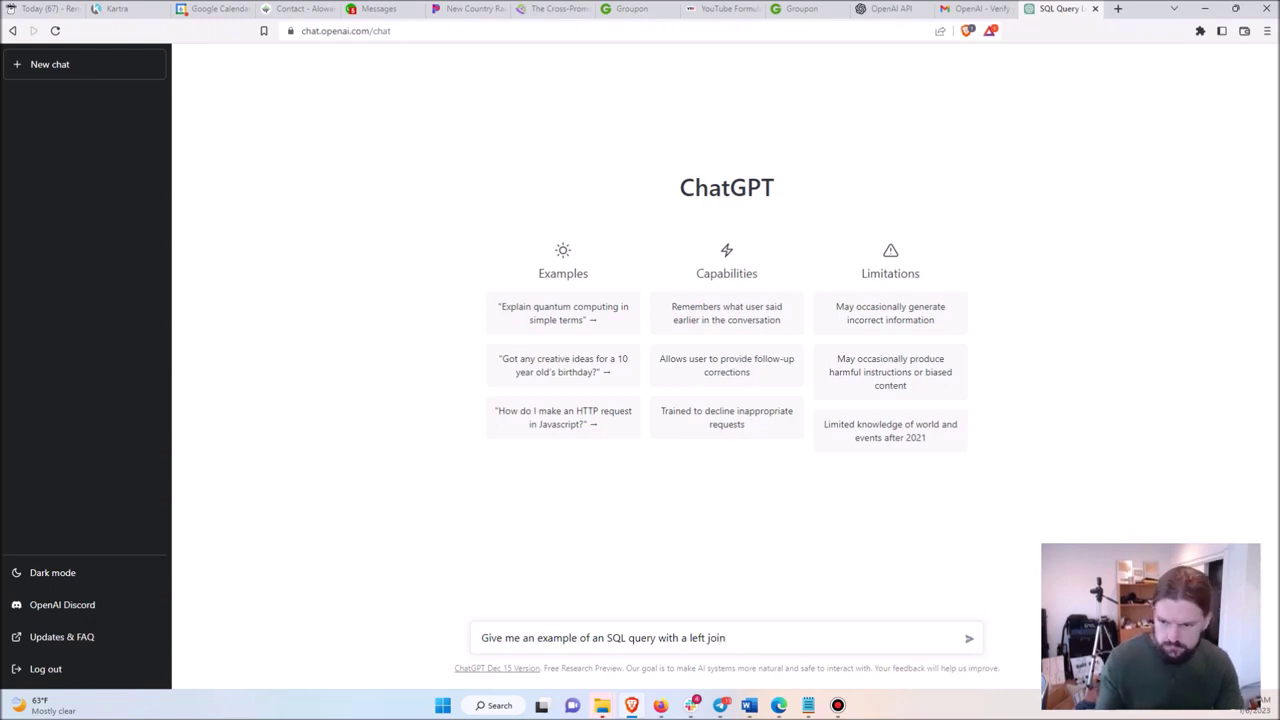
click(968, 638)
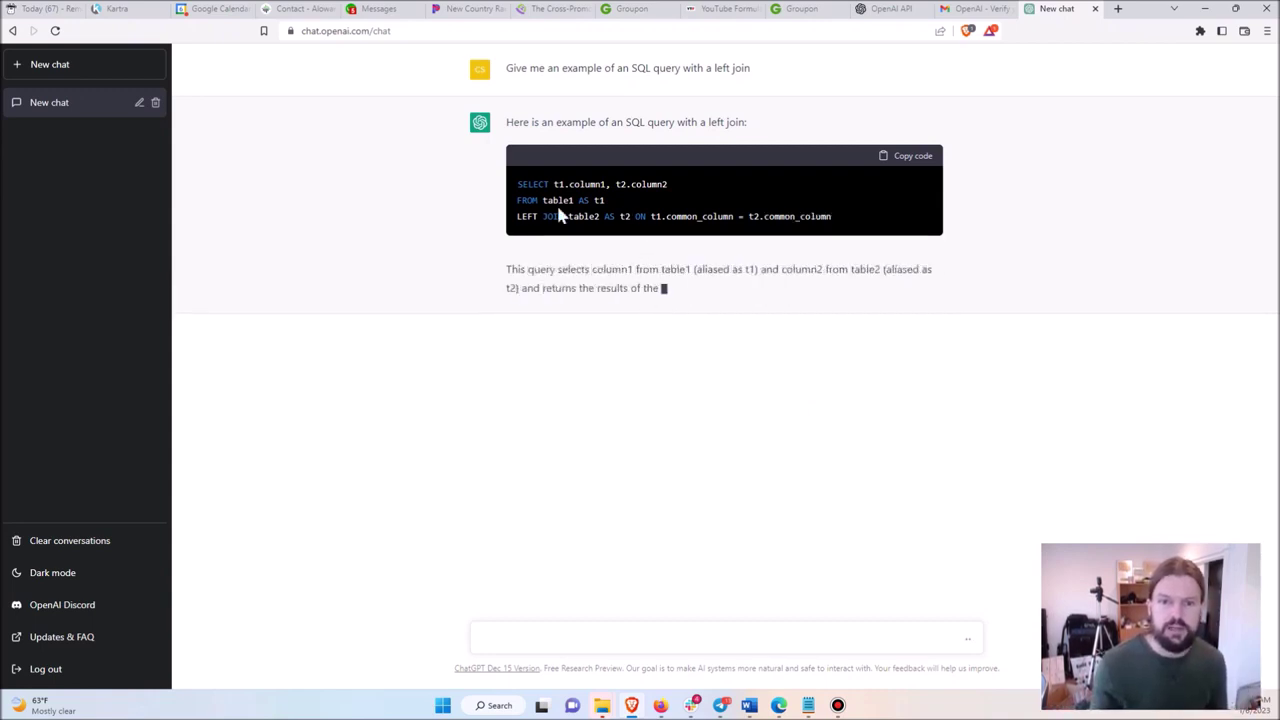
drag(517, 184, 828, 224)
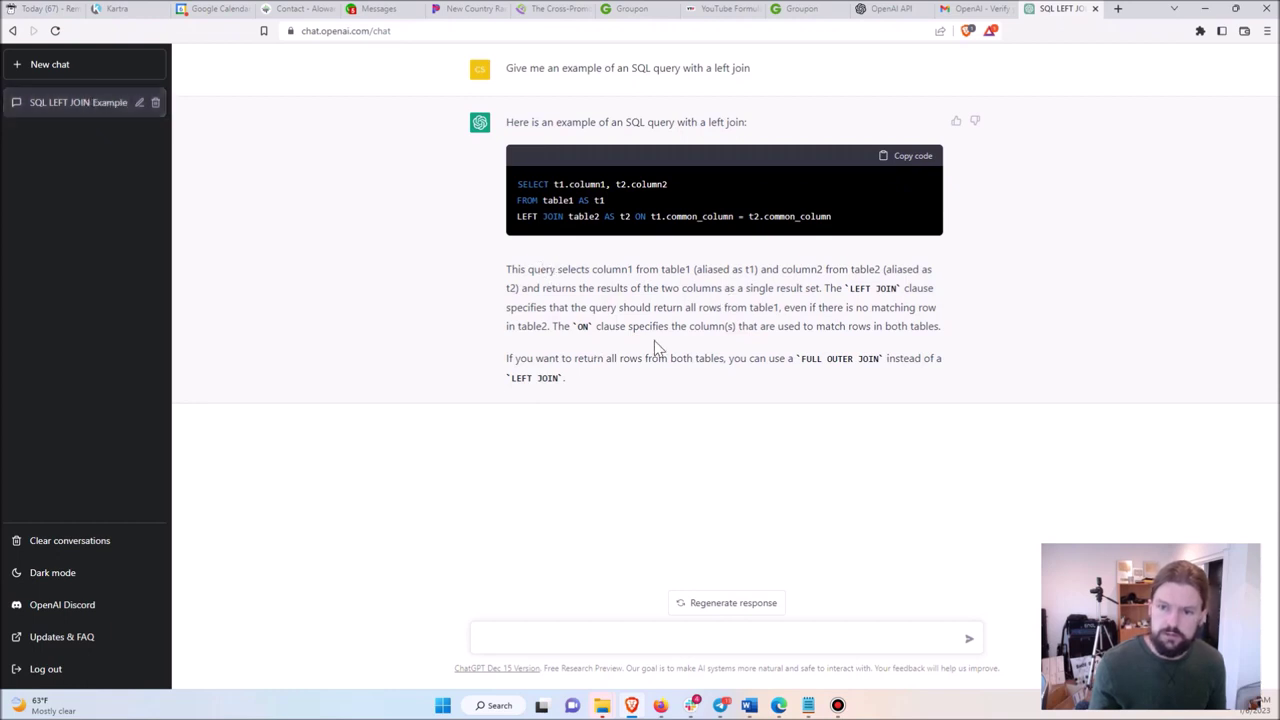
Highlight the LEFT JOIN reply's explanation paragraph, then its three SQL code lines.
drag(506, 267, 905, 352)
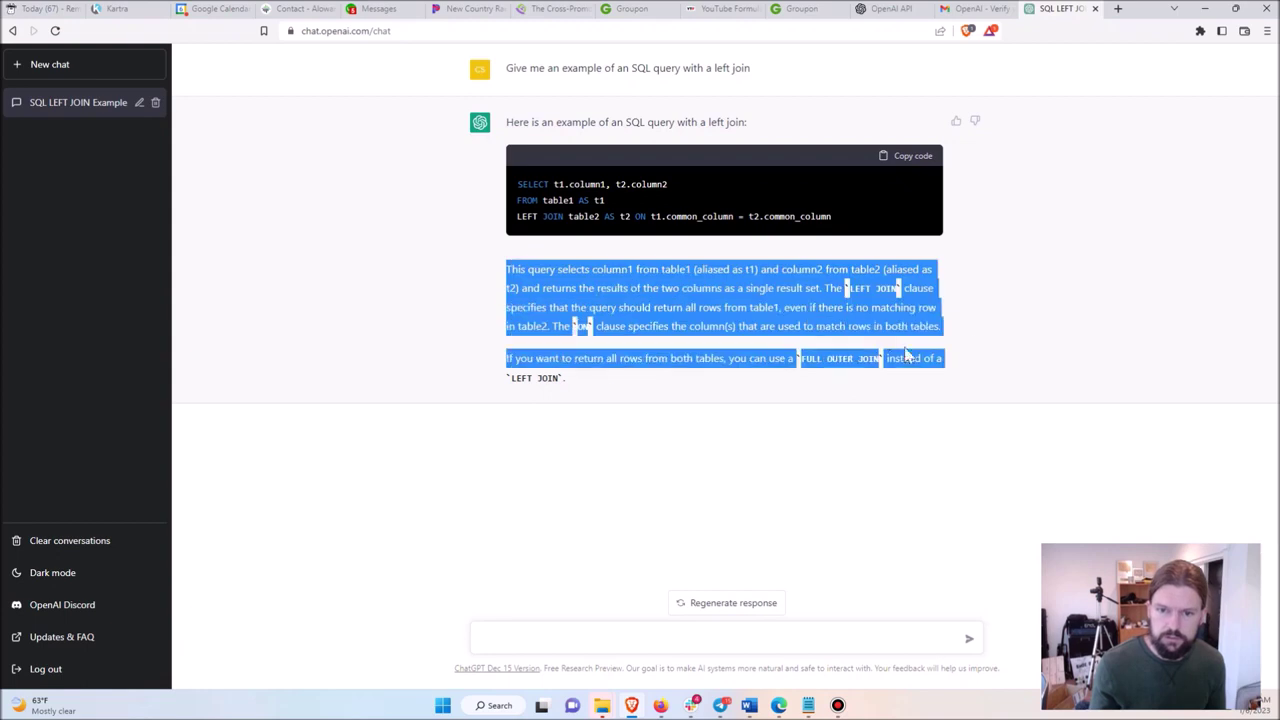
click(903, 354)
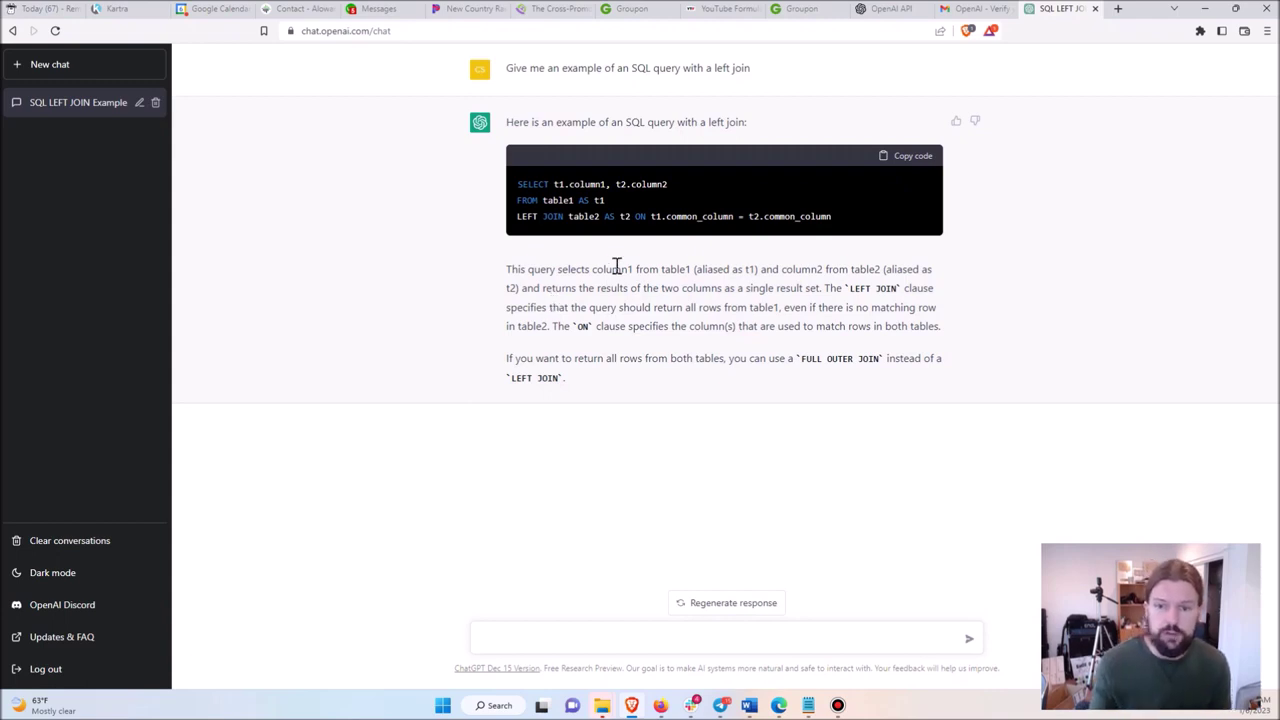
drag(507, 269, 943, 357)
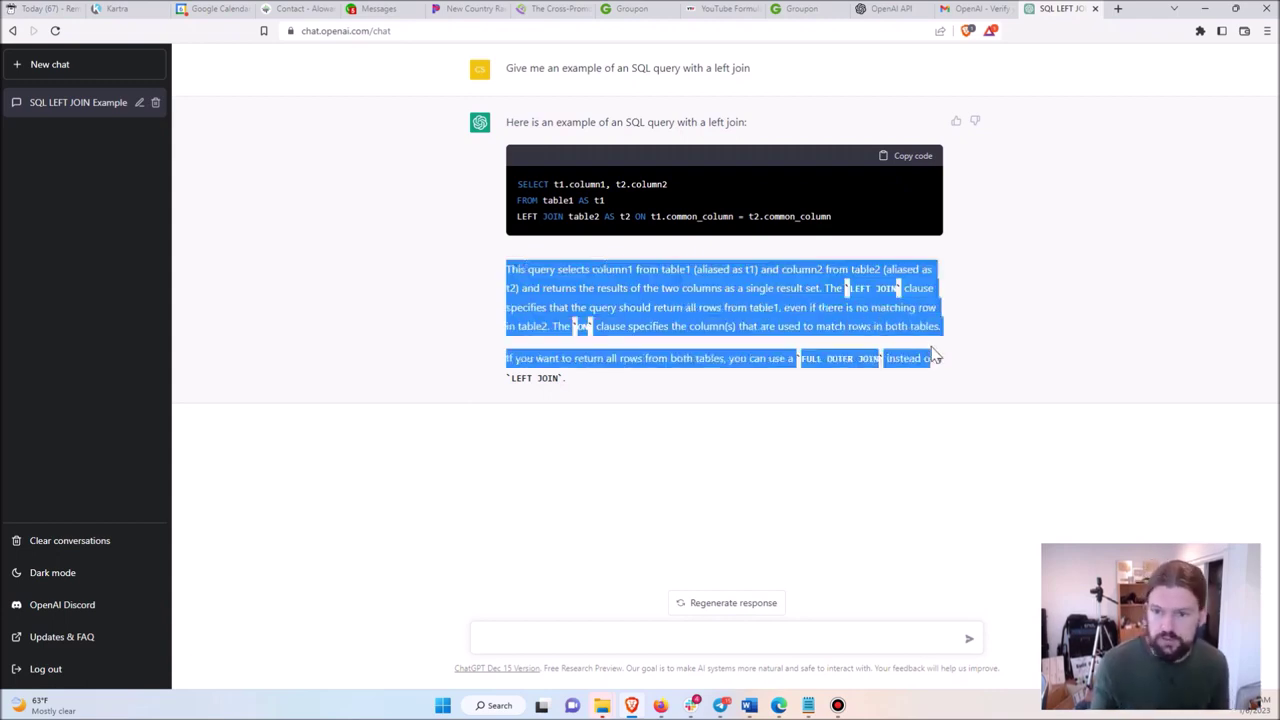
click(943, 357)
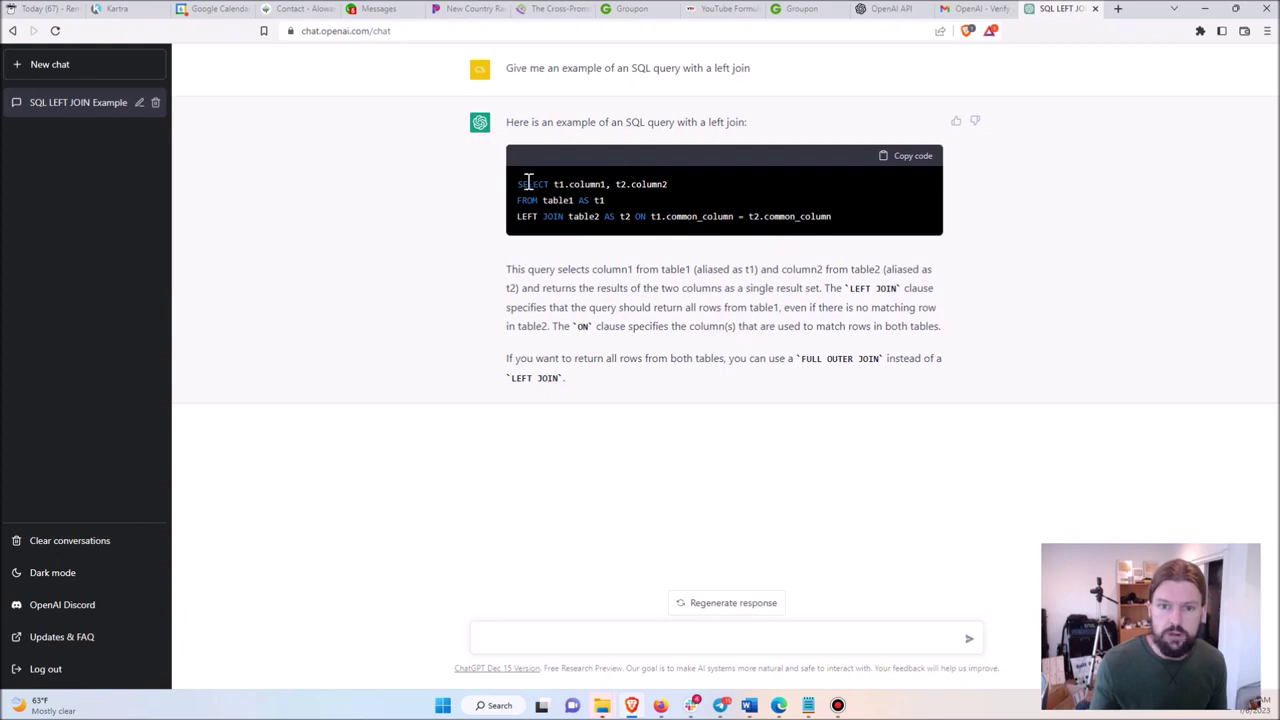
drag(518, 183, 855, 229)
click(855, 229)
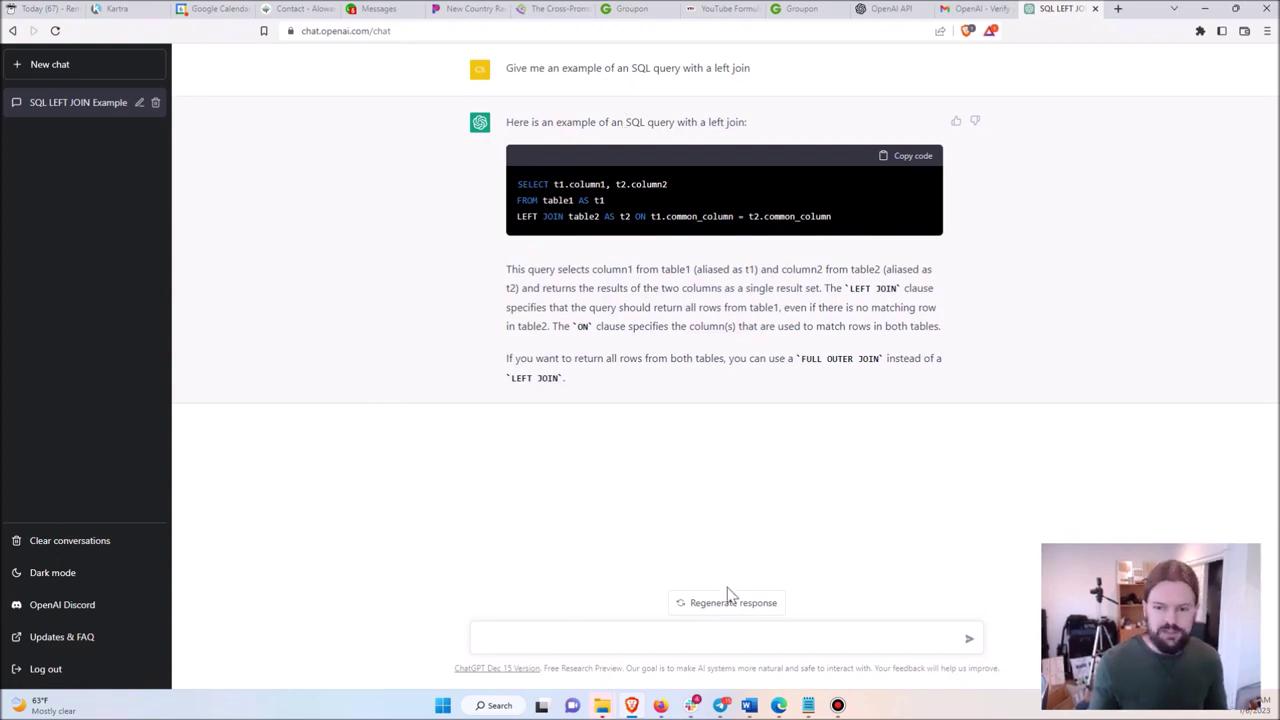
click(667, 638)
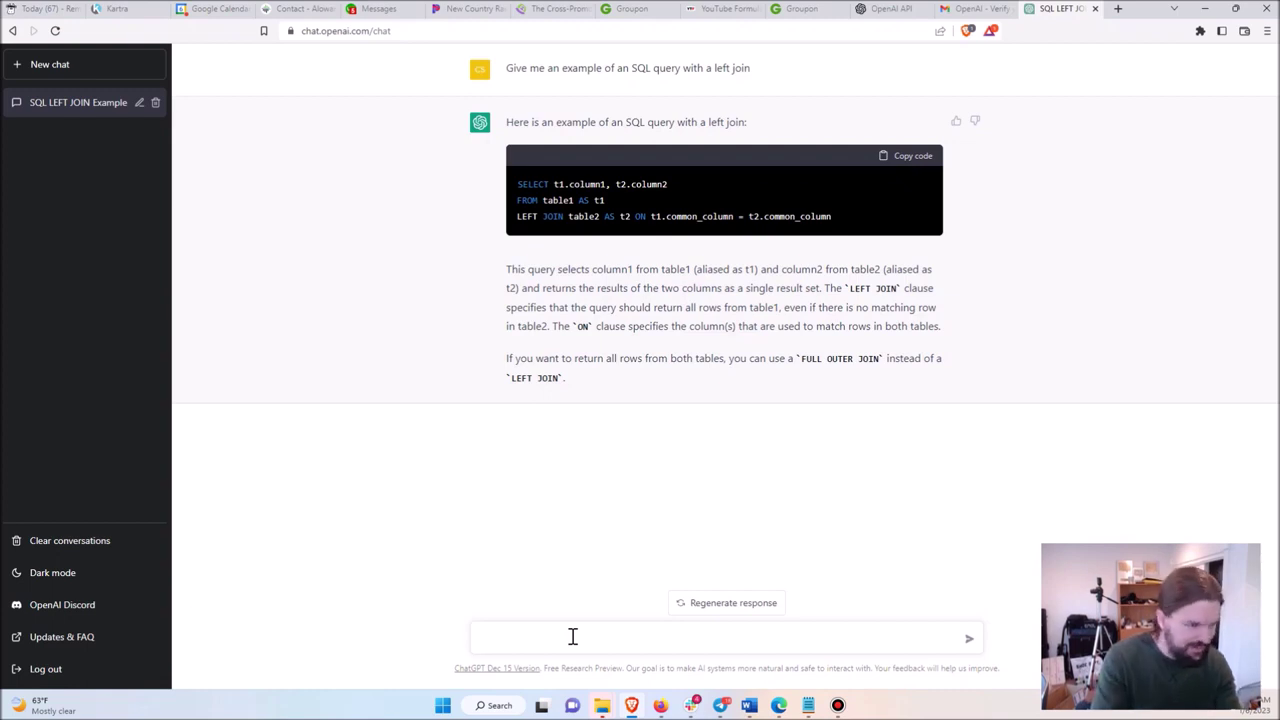
text(How)
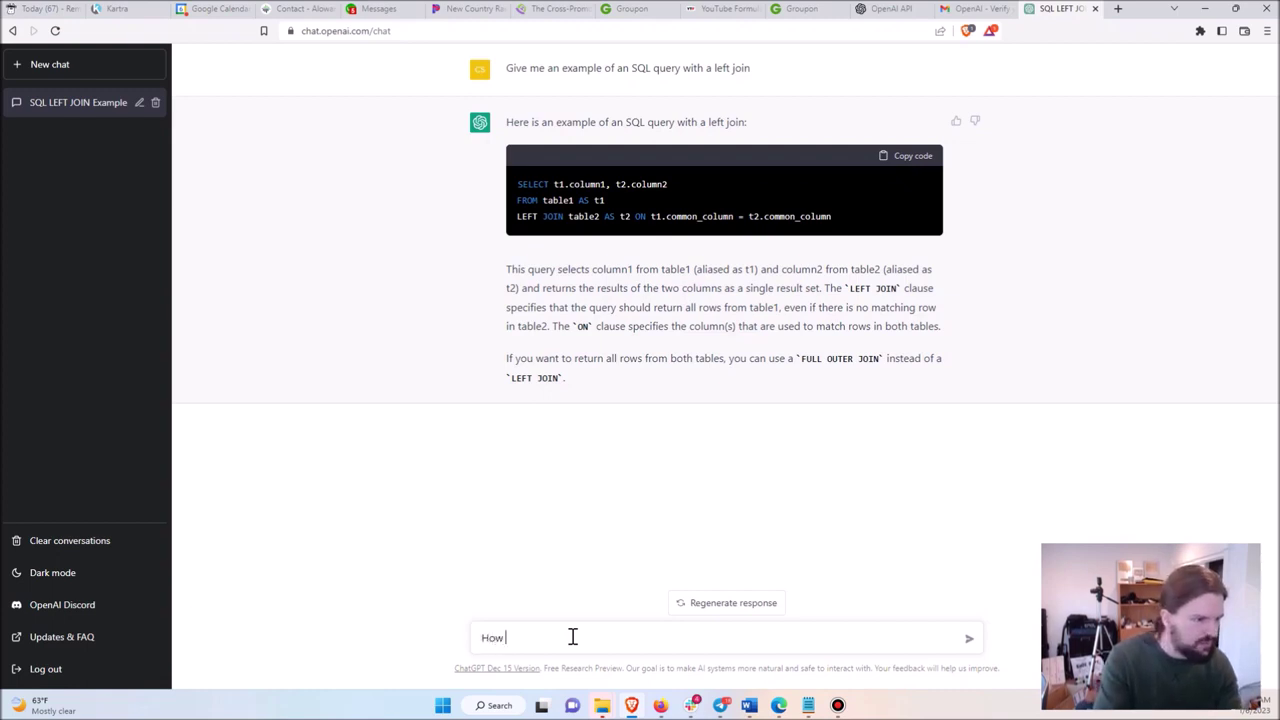
text( do I cahnge the SQL)
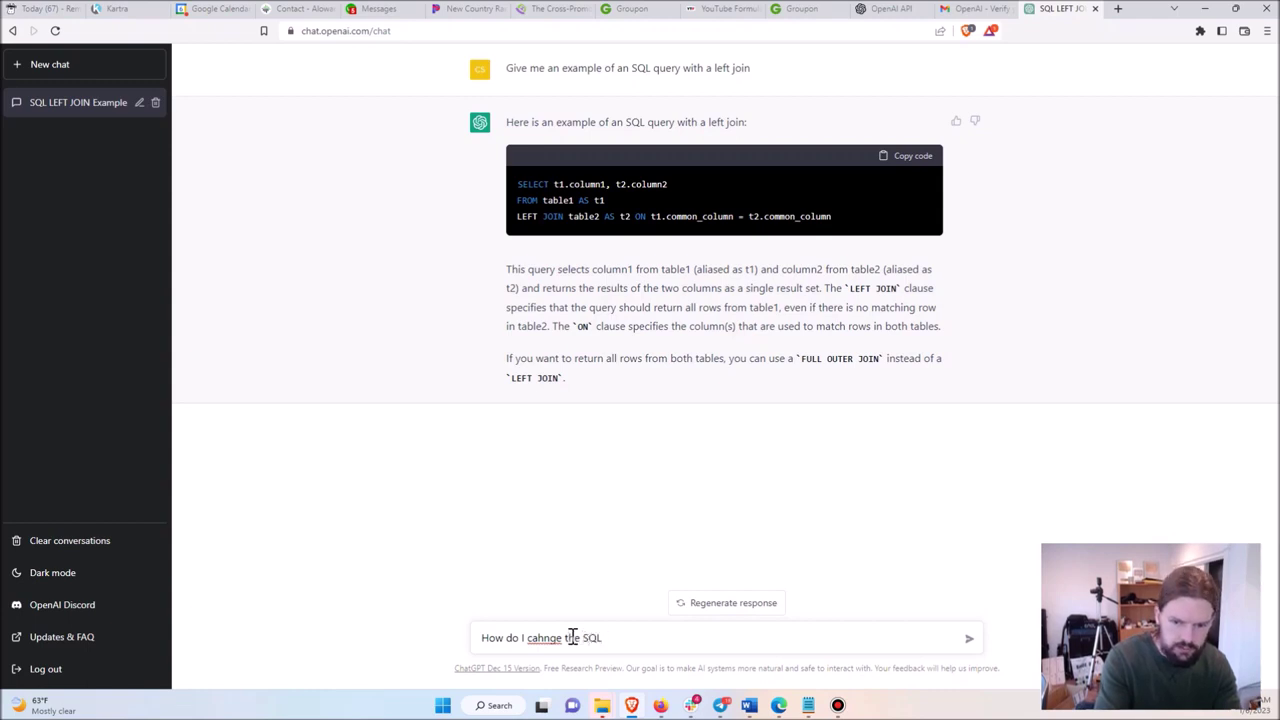
Fix the typo and send 'How do I change the SQL code in PowerQuery using VBA?'.
key(BackSpace)
key(BackSpace)
key(BackSpace)
key(BackSpace)
key(BackSpace)
key(BackSpace)
key(BackSpace)
key(BackSpace)
key(BackSpace)
key(BackSpace)
text(ange the SQL code in P)
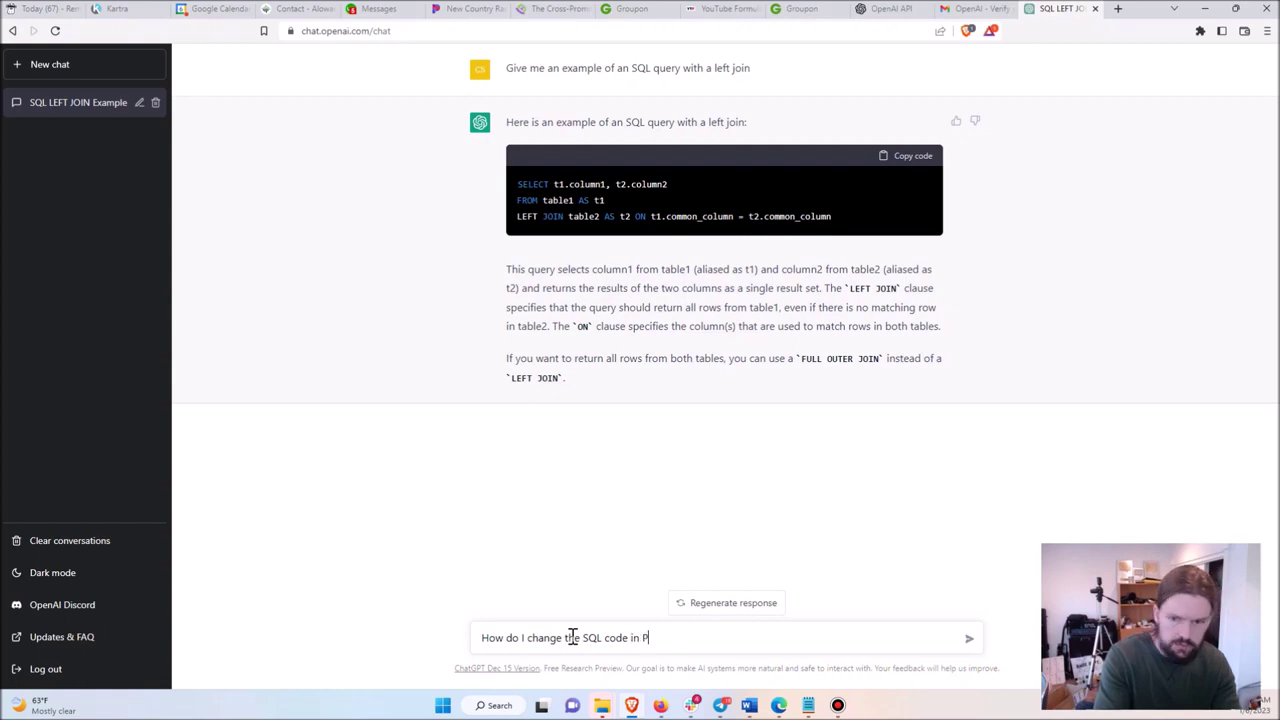
text(ower)
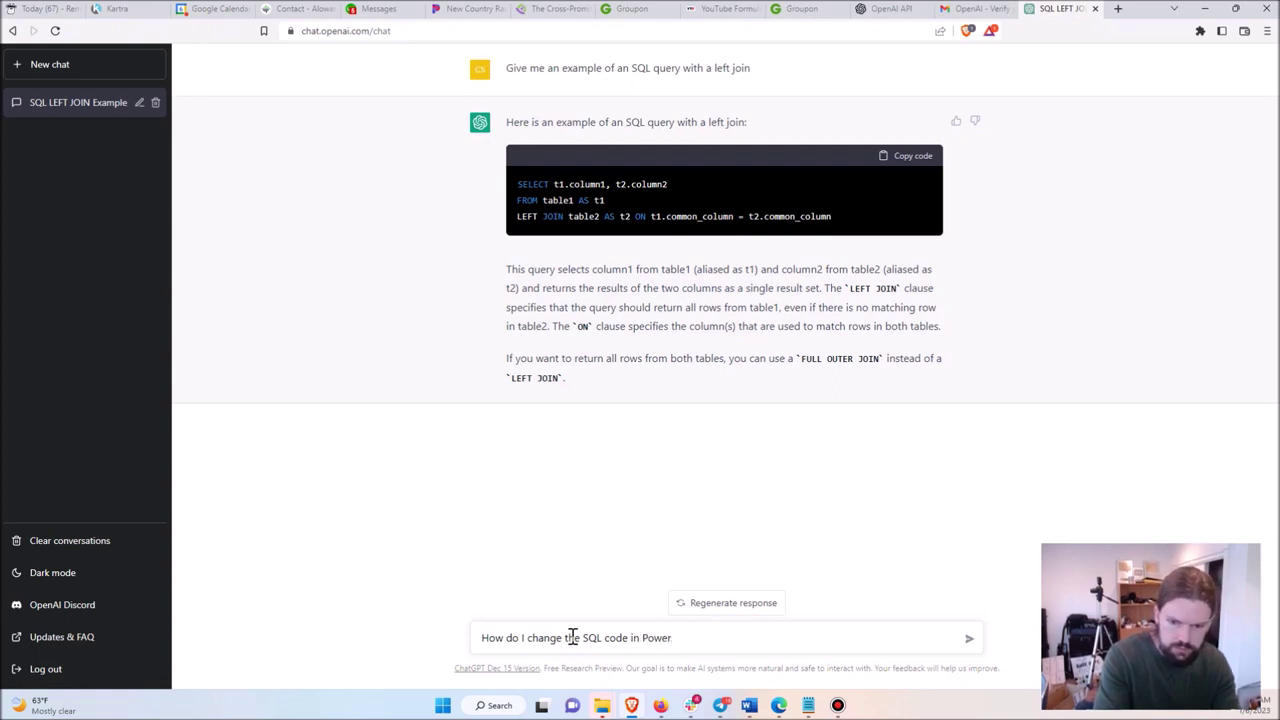
text(Query using VBA?)
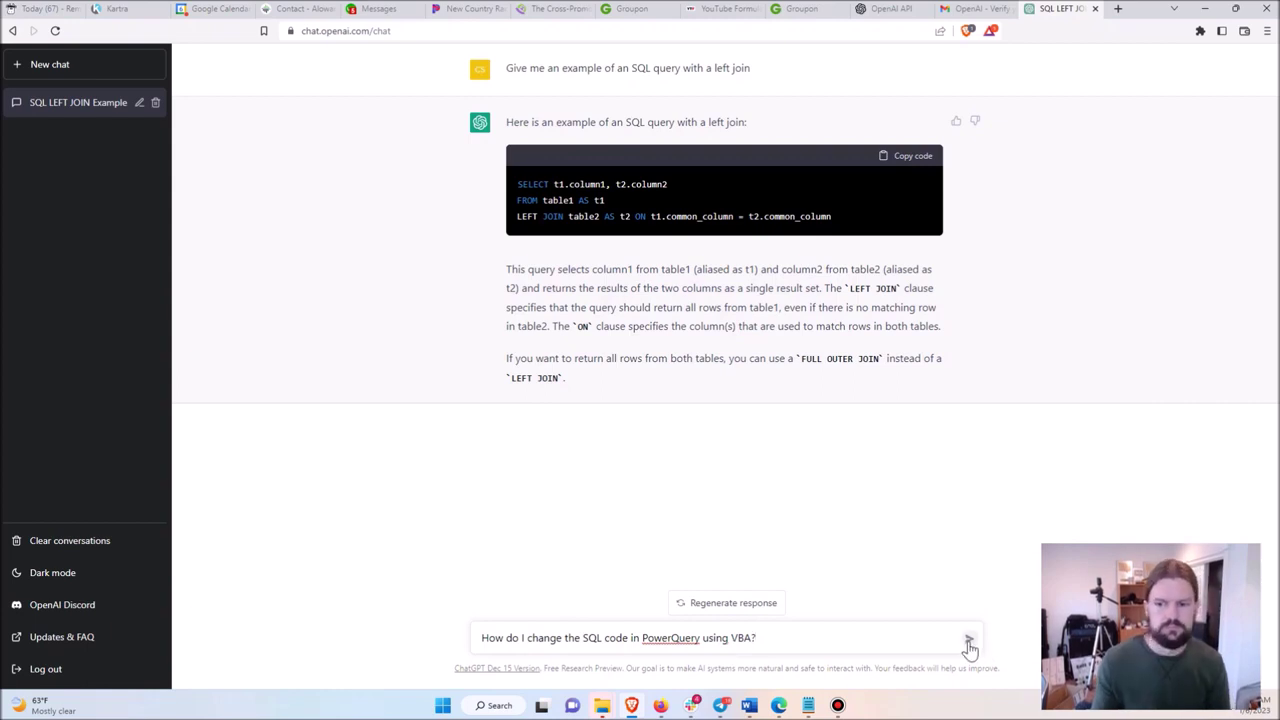
click(968, 639)
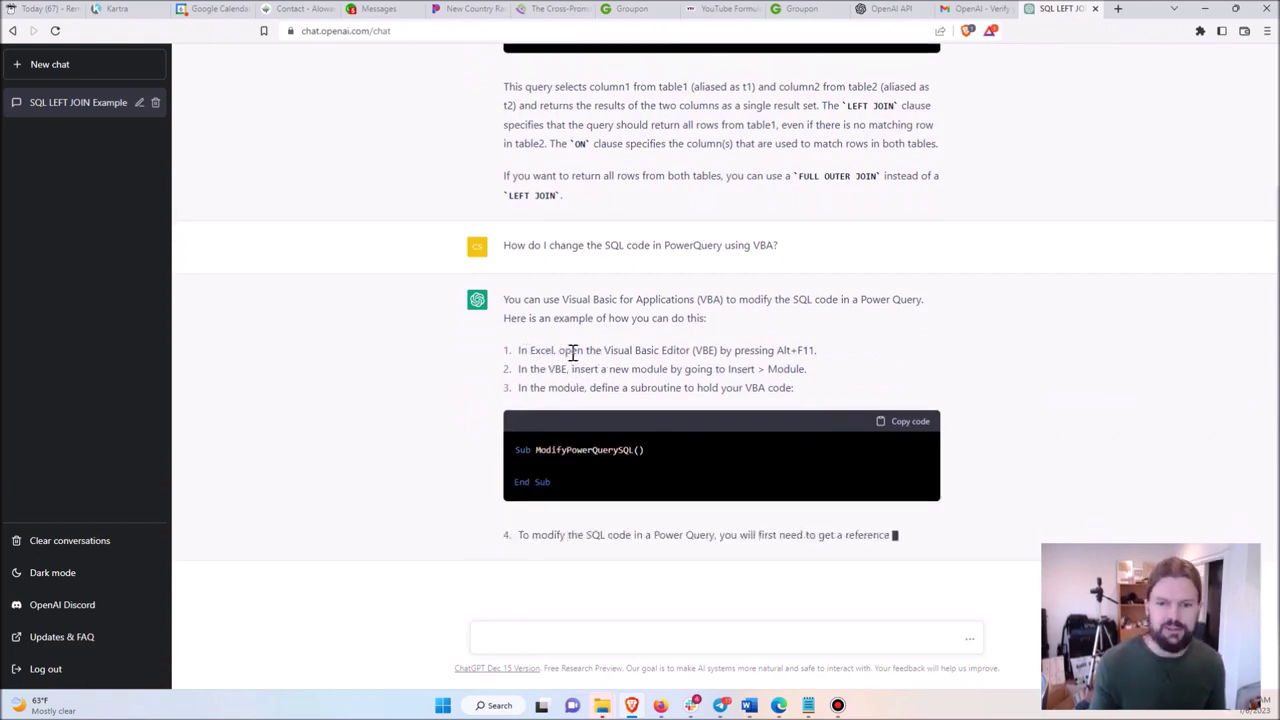
Highlight the Visual Basic Editor step and the first VBA code block in the answer.
drag(558, 331, 716, 332)
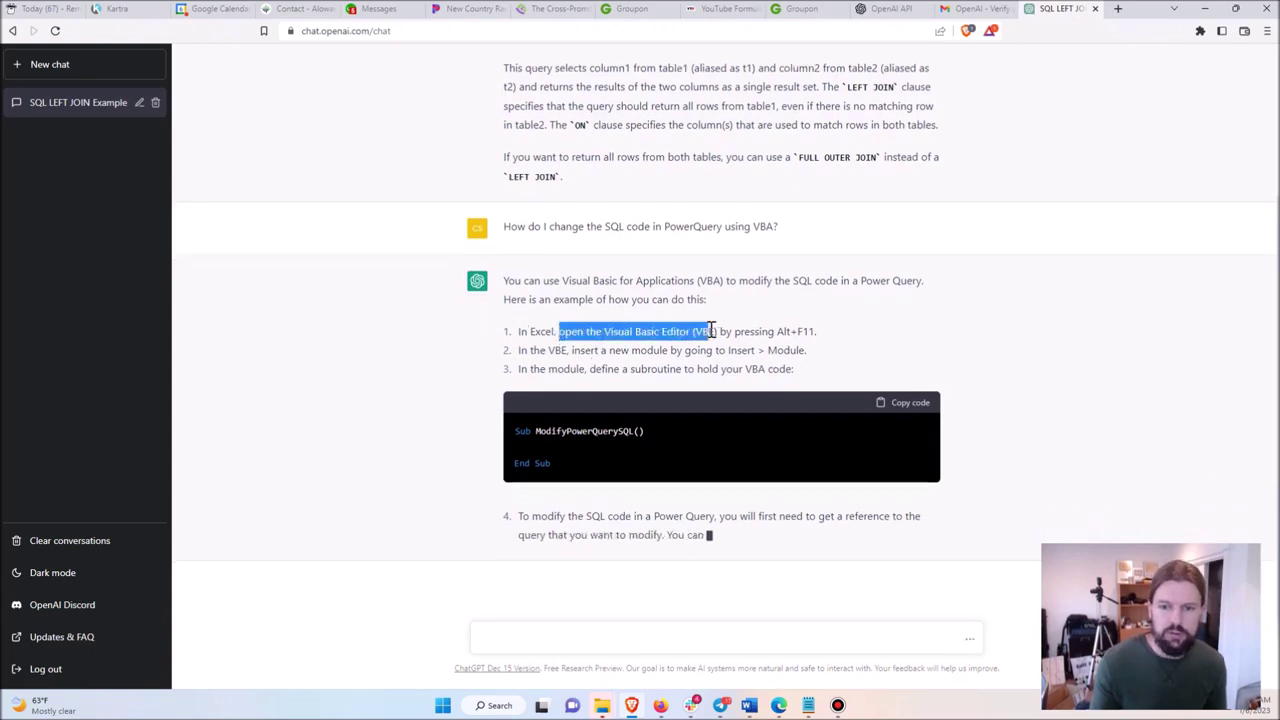
click(713, 350)
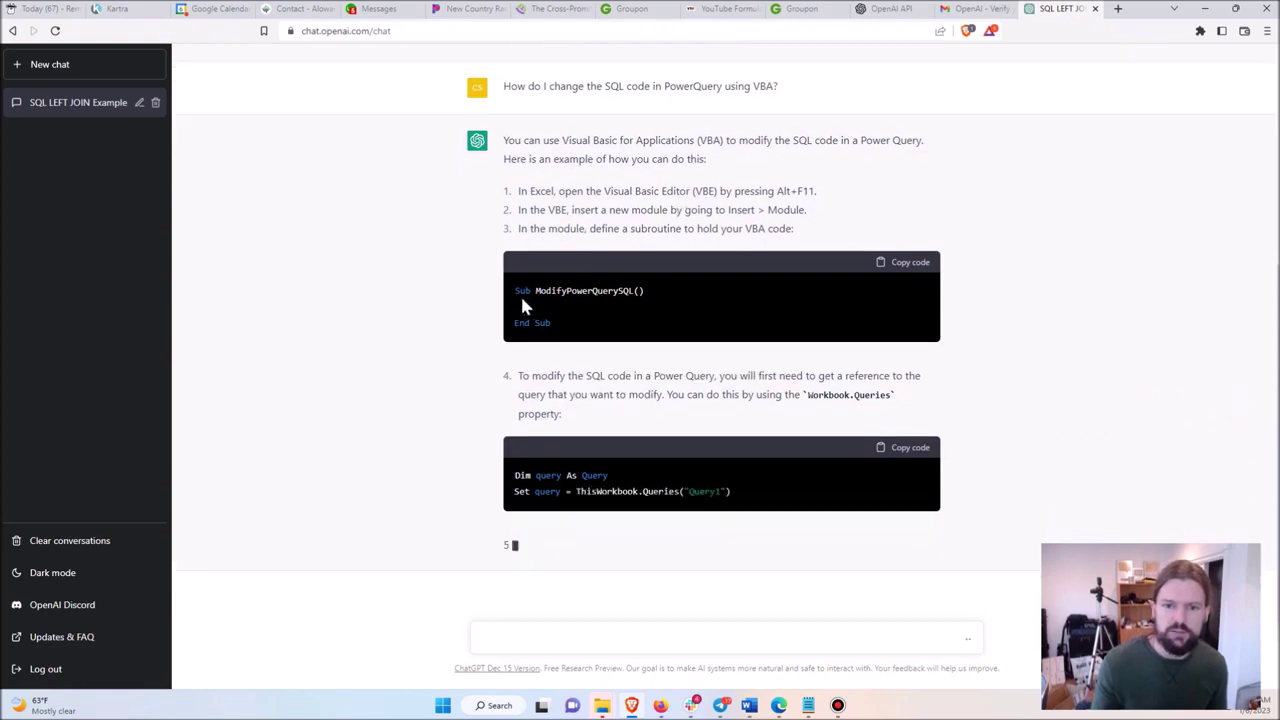
drag(514, 280, 600, 337)
click(607, 326)
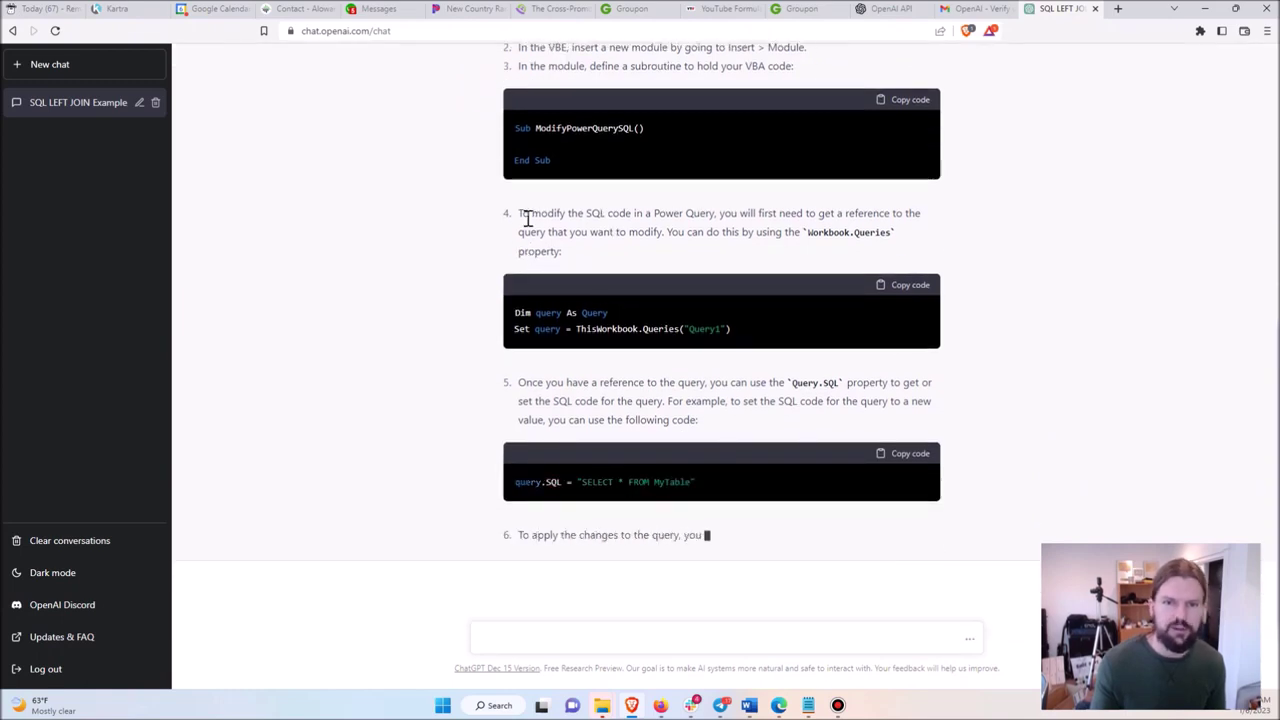
Scroll through the finished answer's steps 5–7 down to the refresh-and-close line.
scroll(526, 220, up, 3)
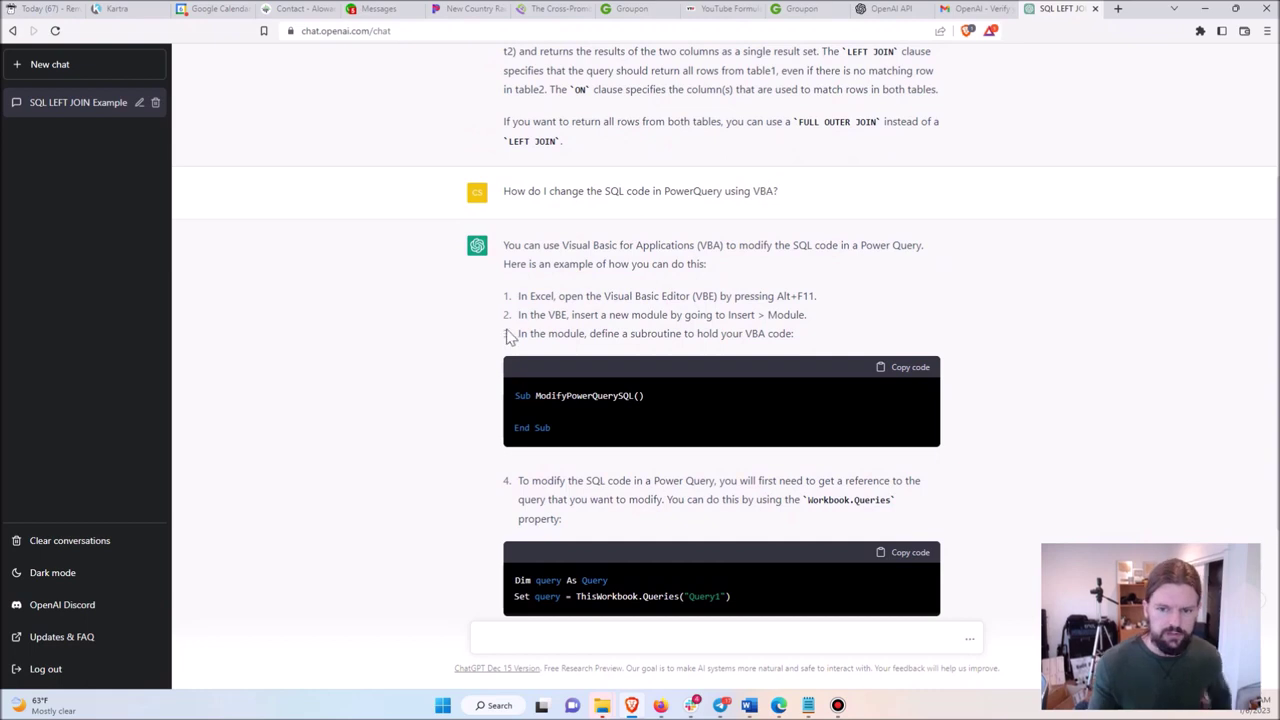
scroll(515, 330, down, 3)
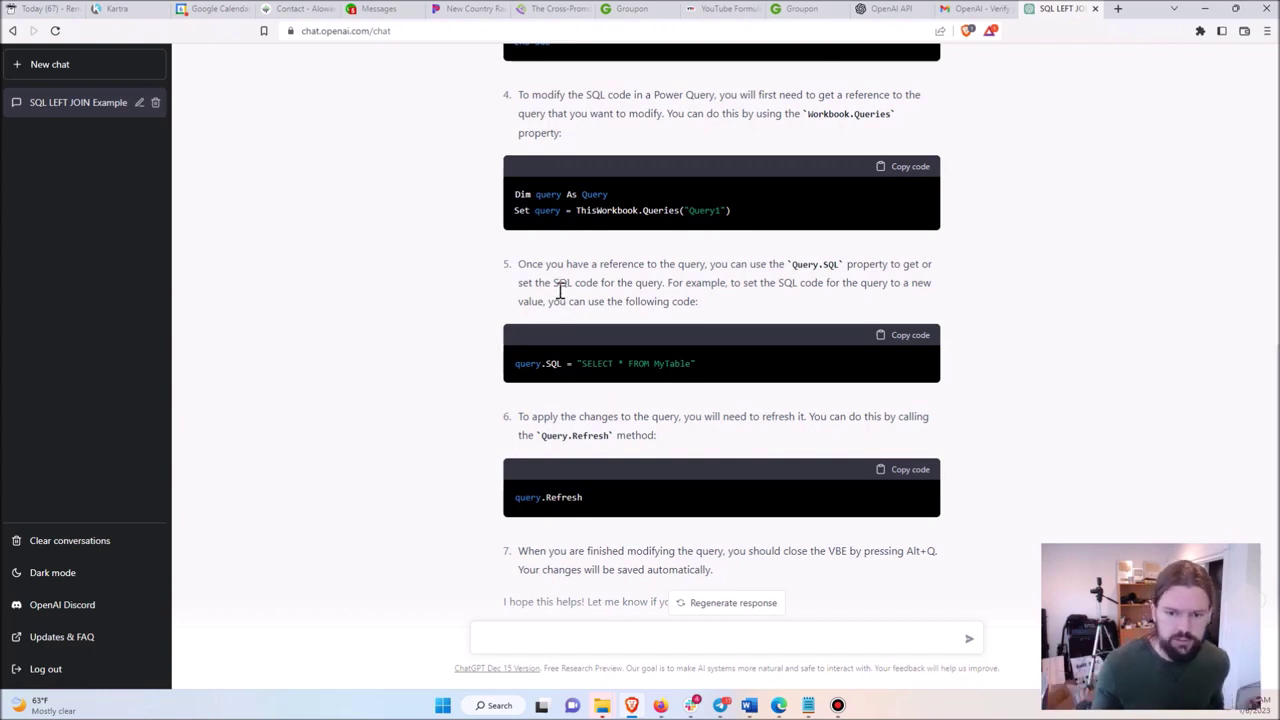
scroll(561, 290, up, 3)
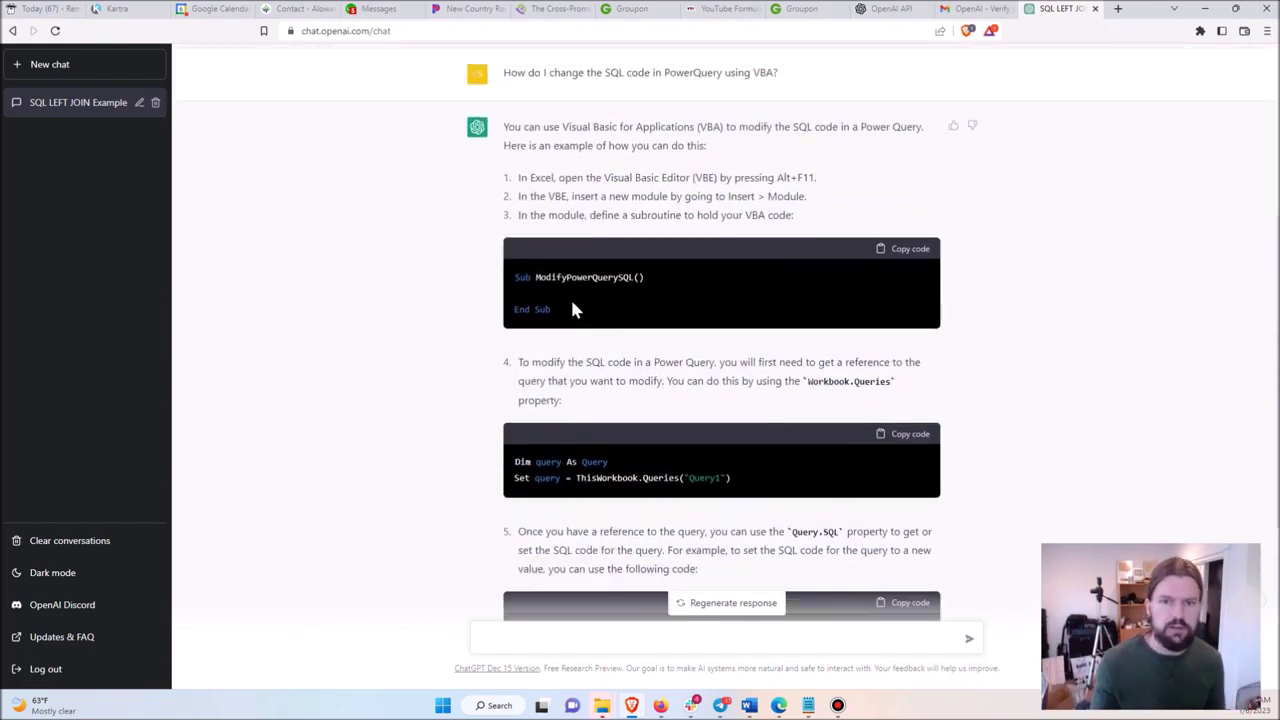
scroll(570, 305, down, 1)
scroll(560, 310, down, 3)
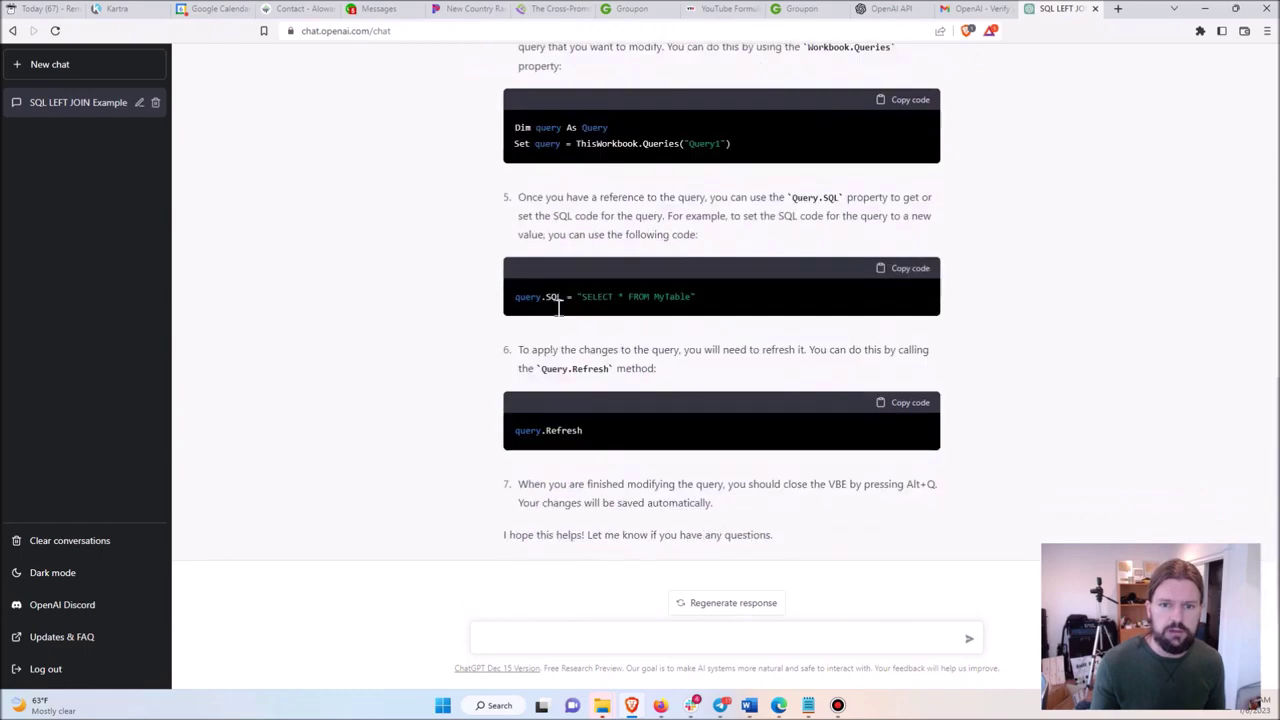
scroll(560, 312, up, 4)
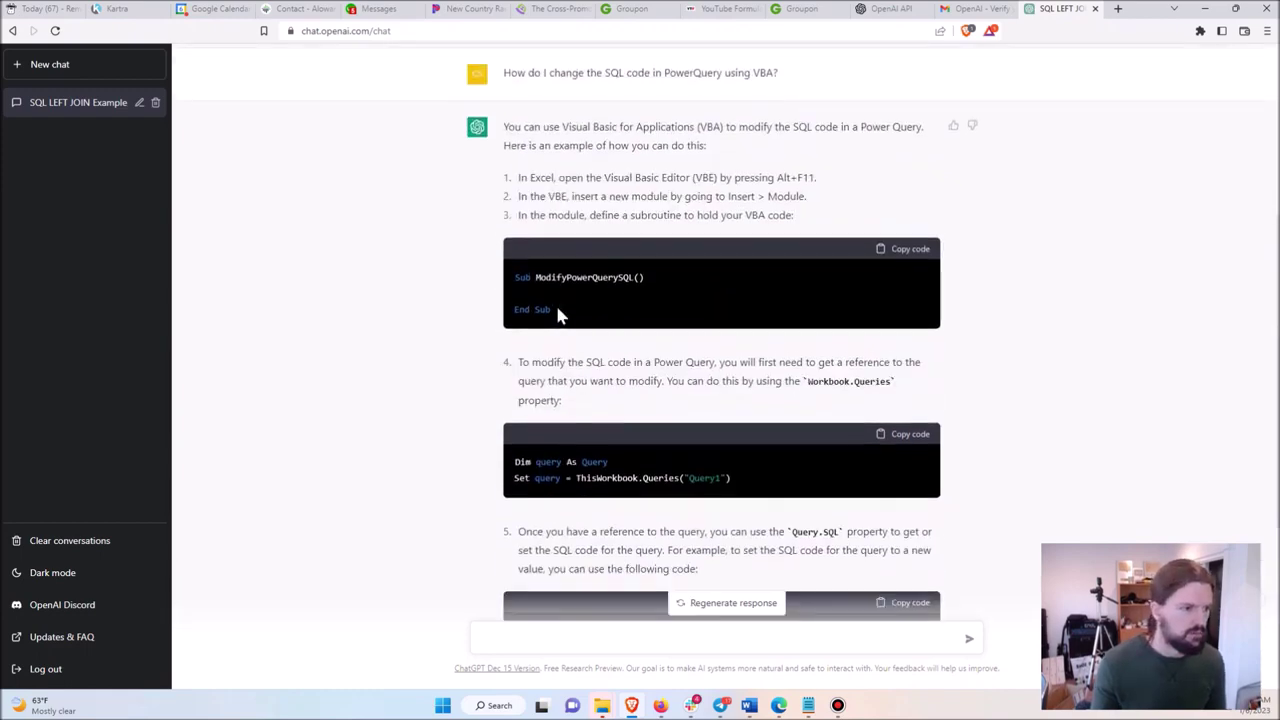
scroll(560, 314, down, 3)
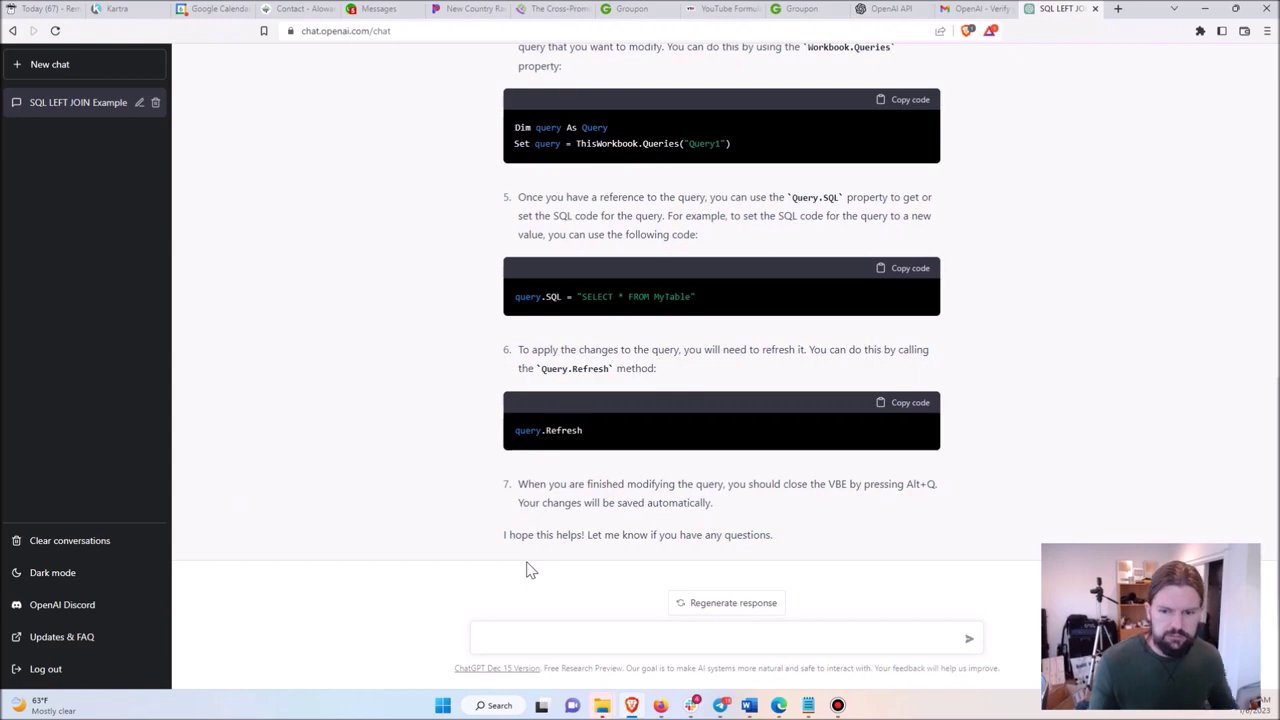
click(569, 634)
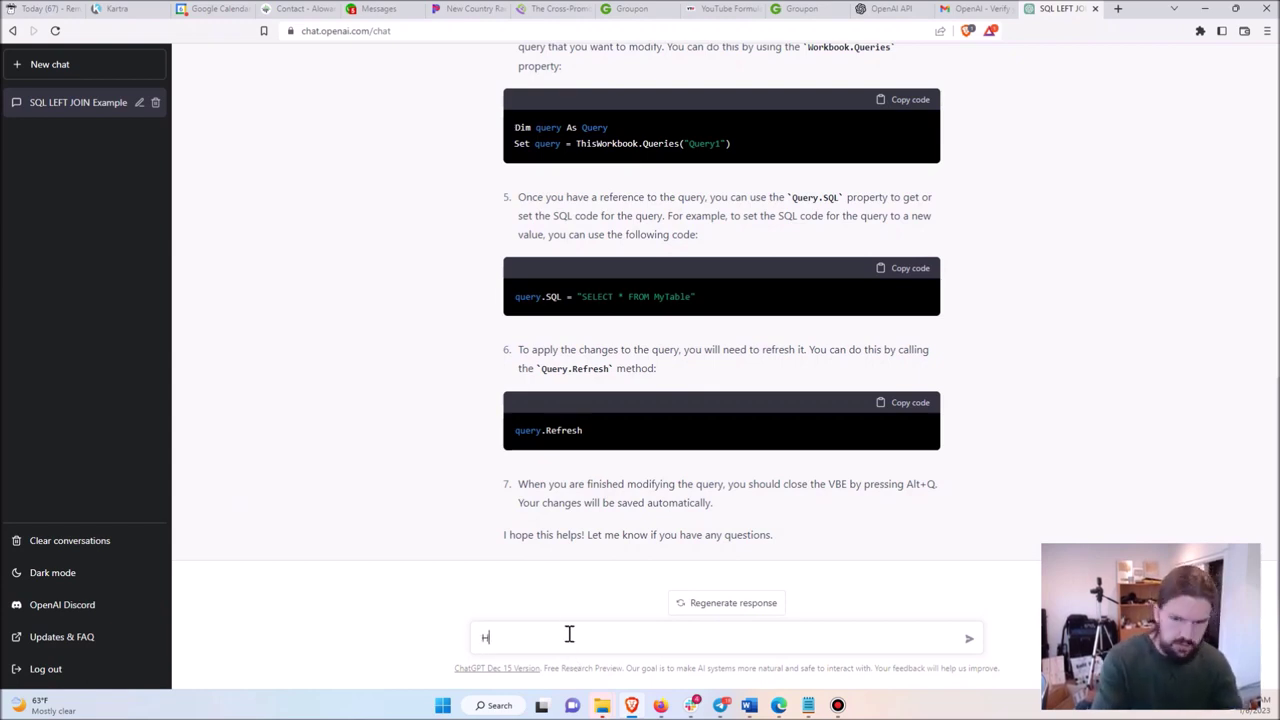
Send a question on building a Tableau dashboard where clicking one chart part filters the rest.
text(How do I create a Tableau dashboard where if I click)
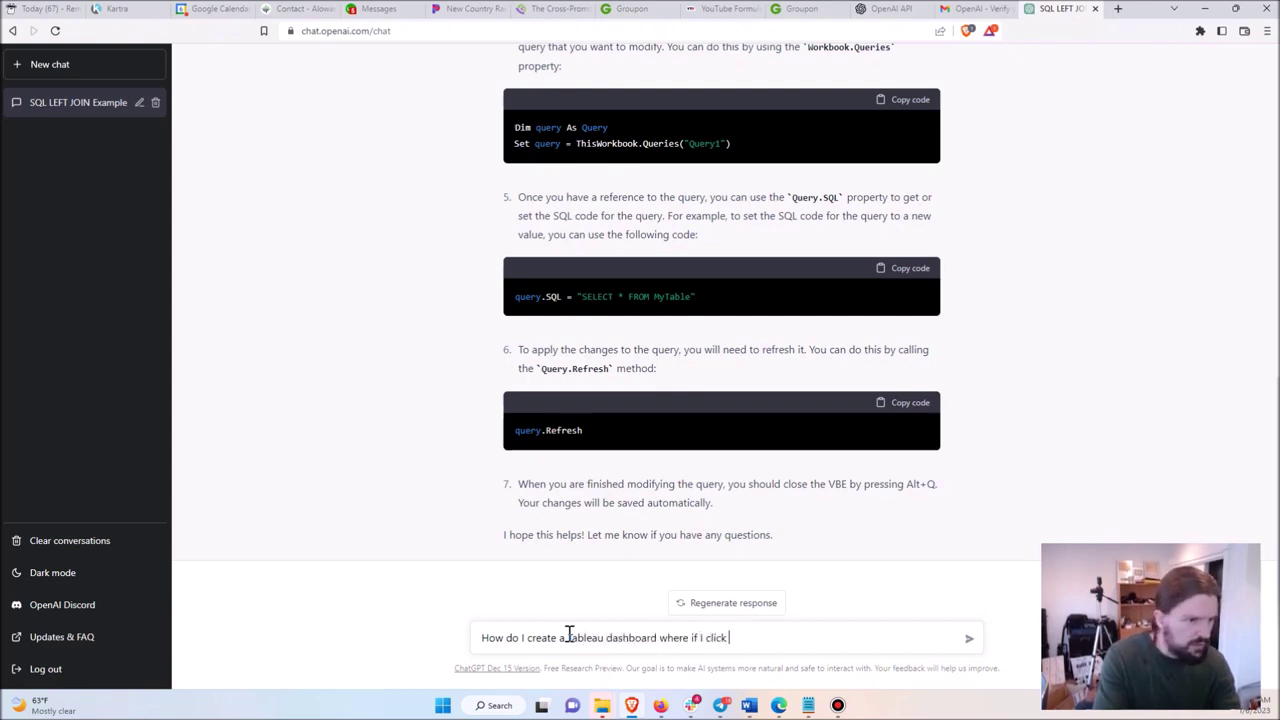
text(one part of a chart, it filters the res)
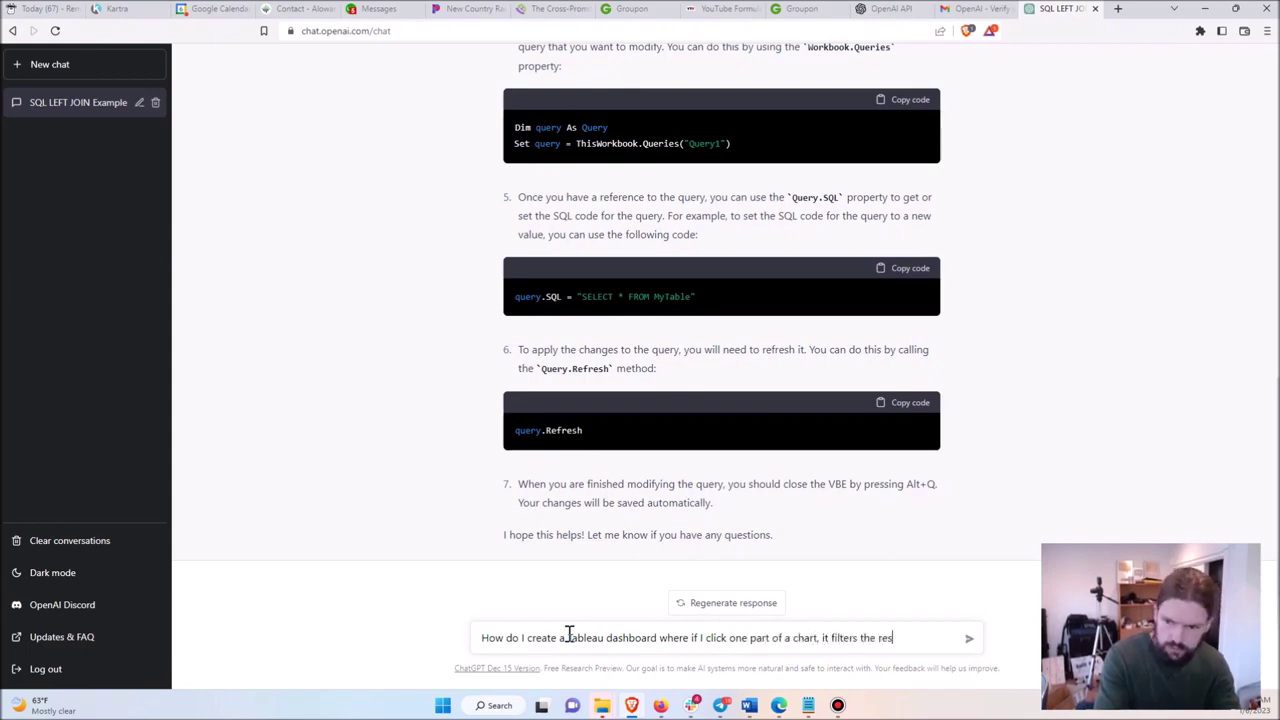
text(hboard?)
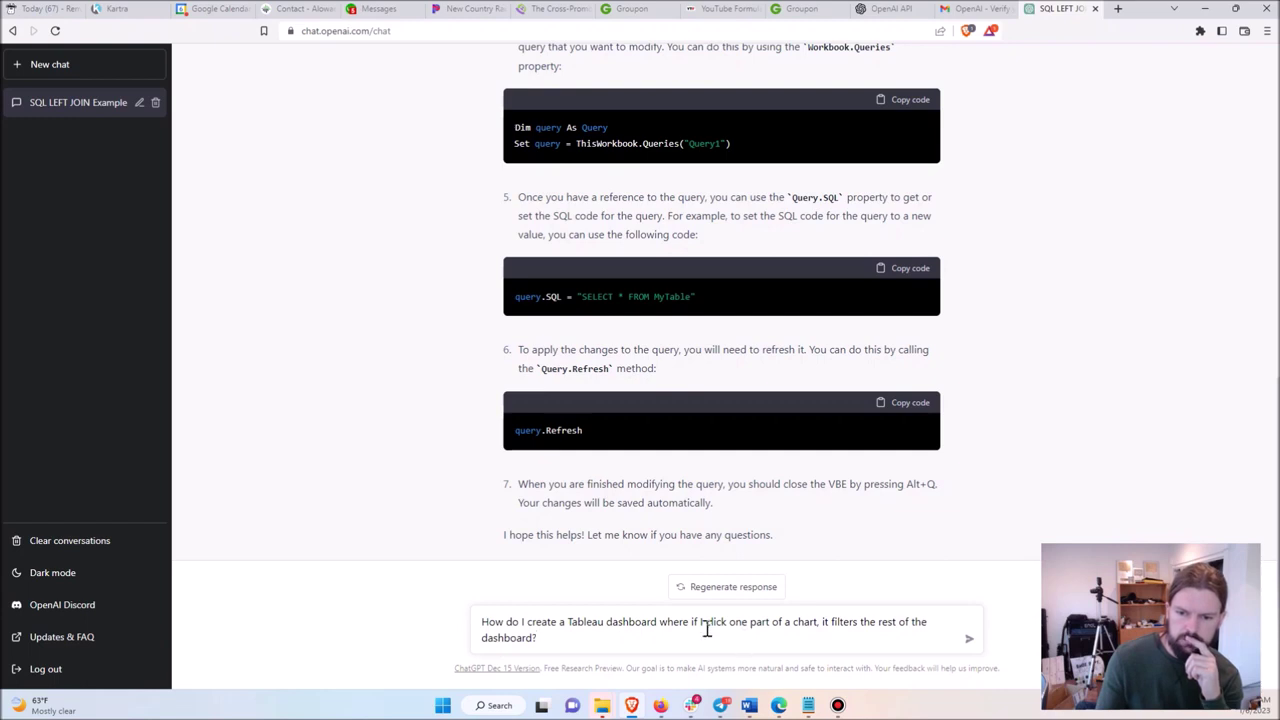
drag(706, 622, 772, 622)
click(758, 627)
key(ctrl+End)
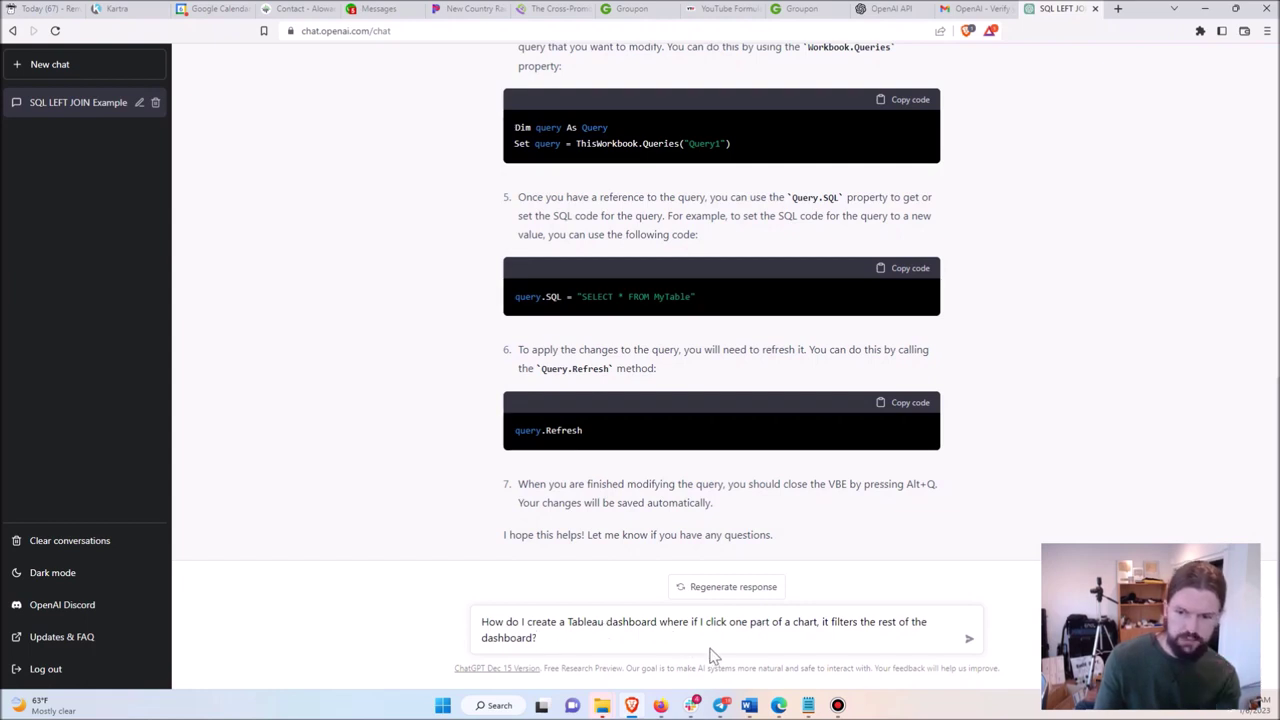
click(968, 639)
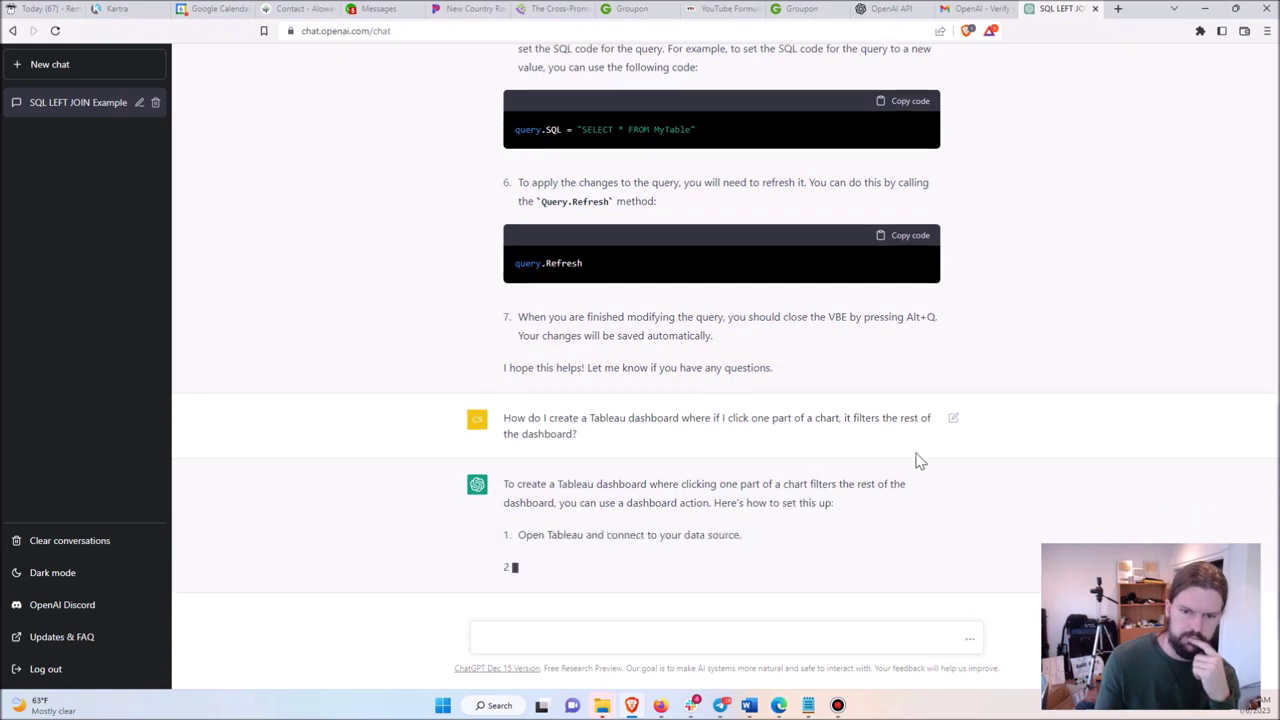
Highlight 'dashboard action', the reply's first sentence and step 1 as the answer streams.
drag(627, 465, 690, 460)
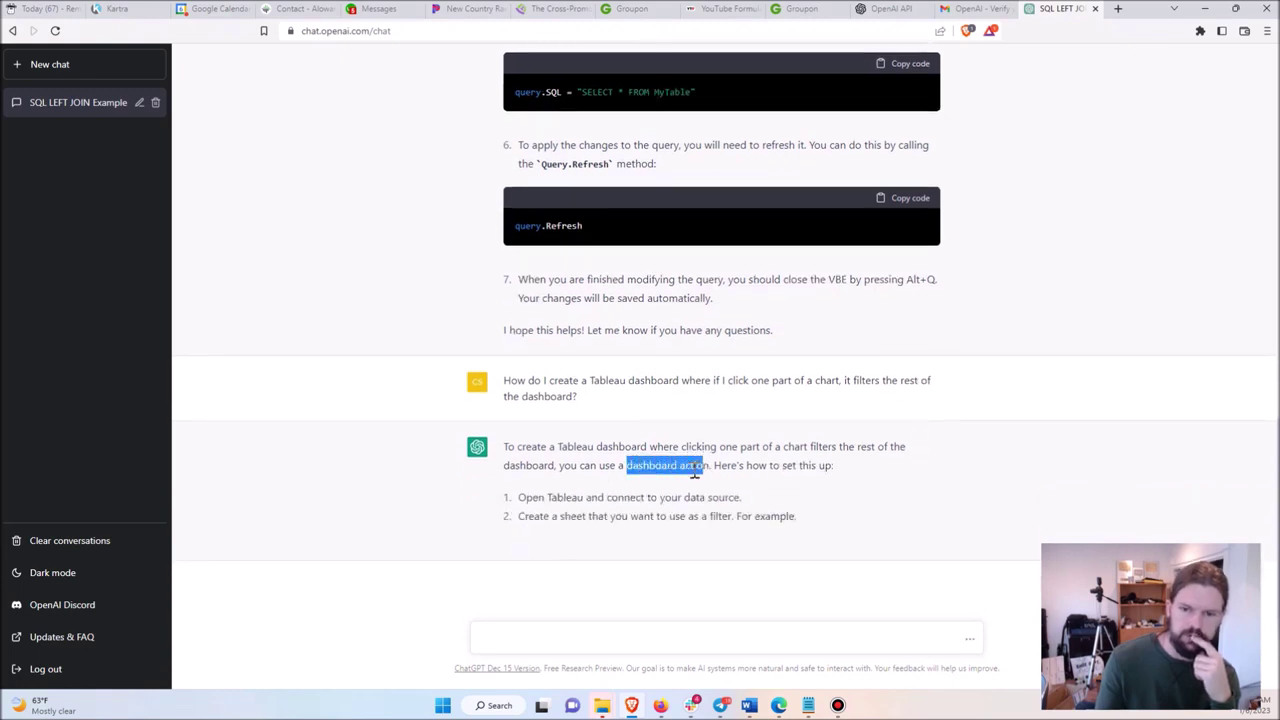
click(686, 482)
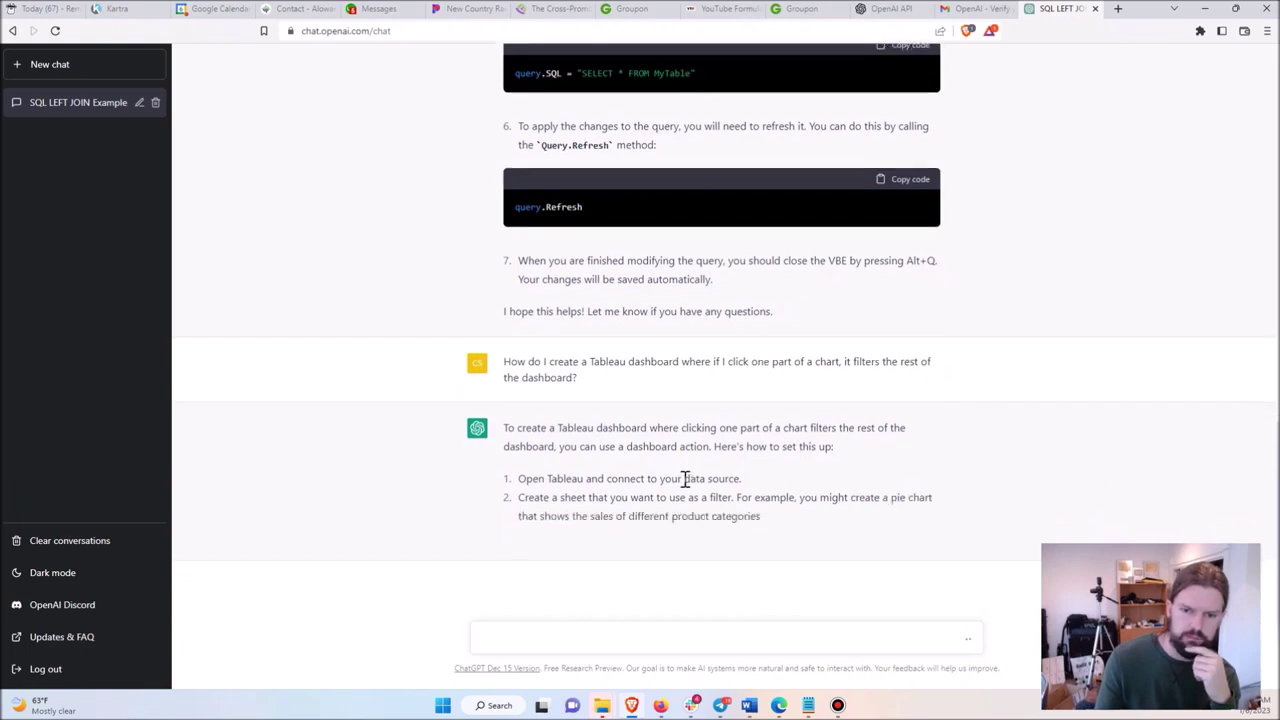
drag(503, 410, 592, 420)
click(594, 426)
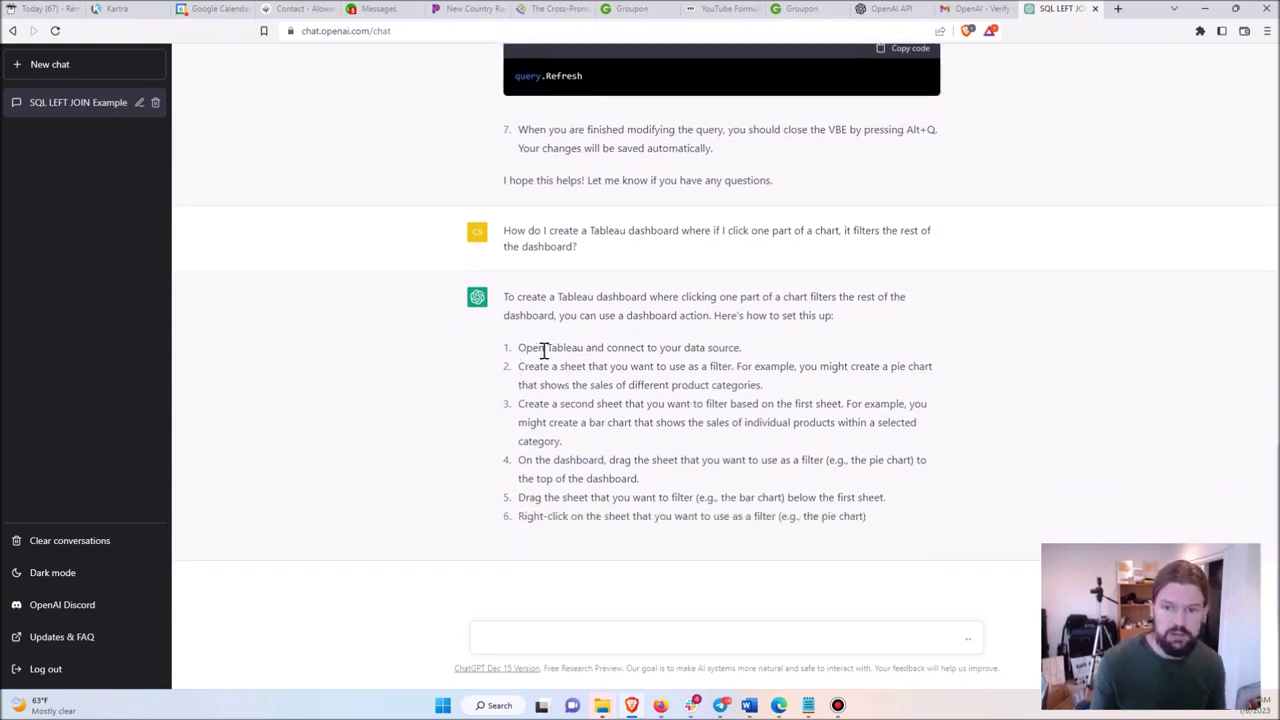
drag(520, 335, 740, 310)
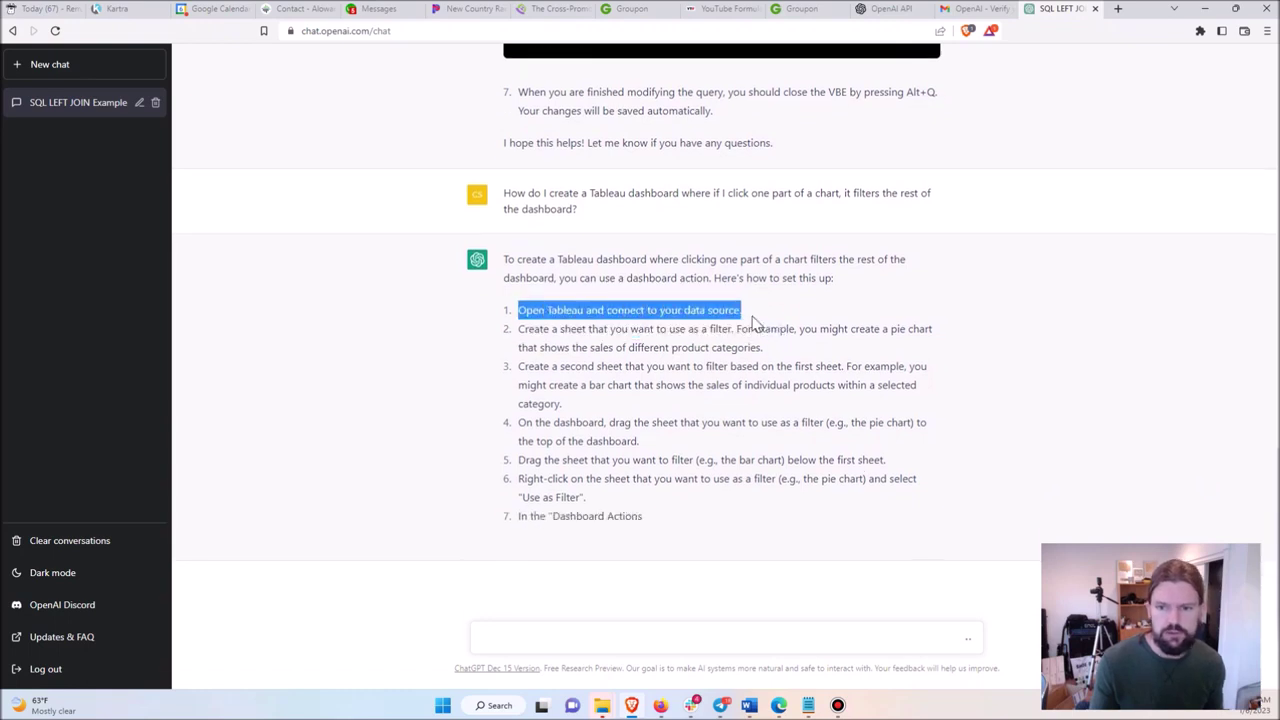
click(740, 320)
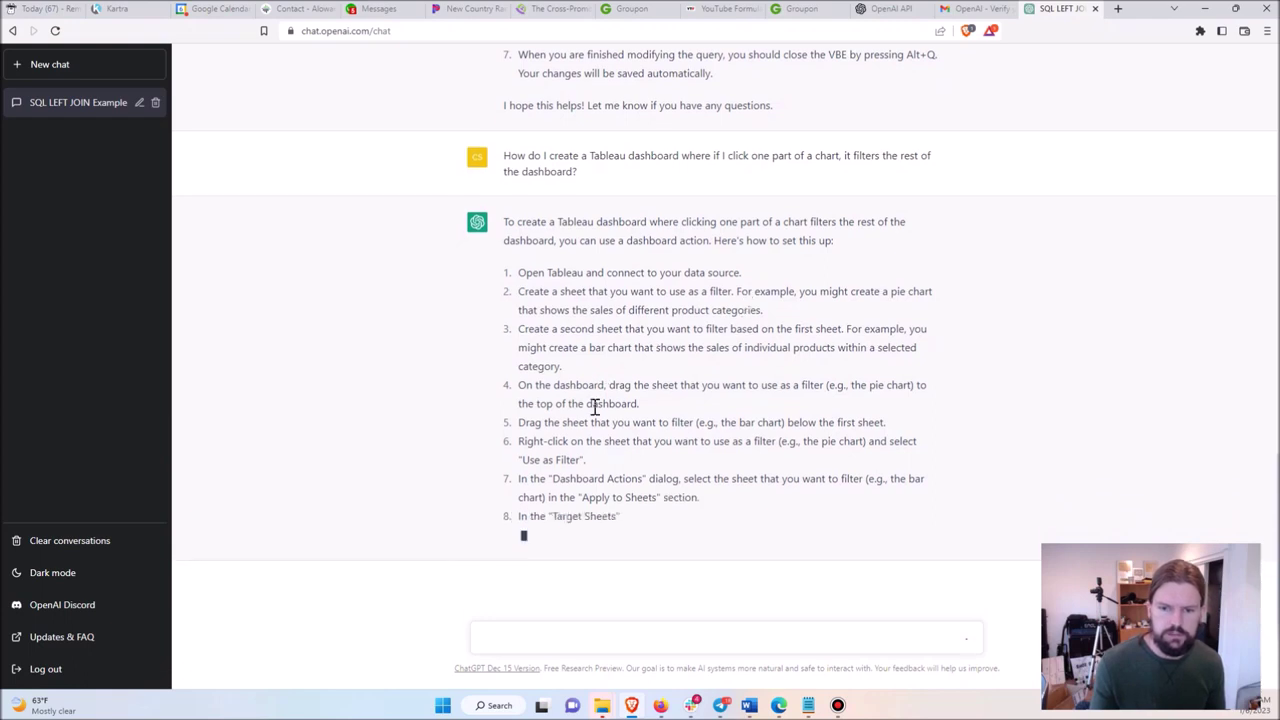
Highlight the Tableau question and the reply's closing line after all ten steps appear.
drag(505, 156, 620, 180)
click(620, 180)
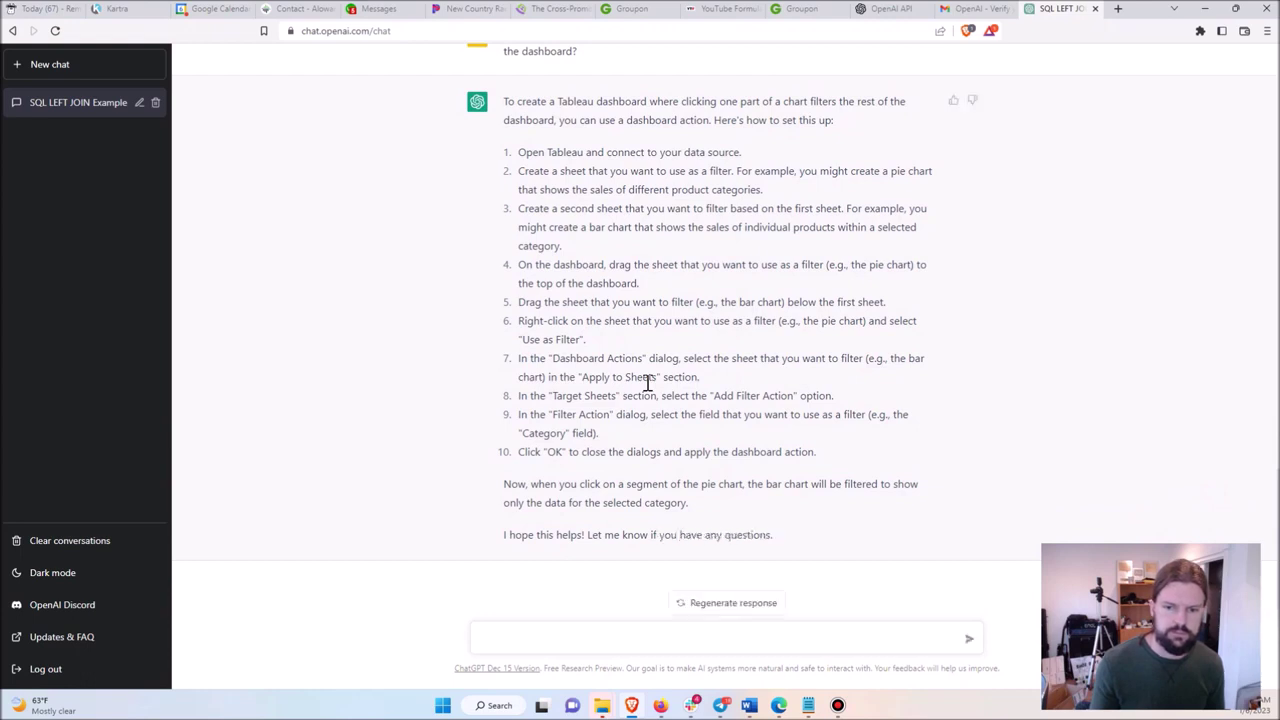
drag(587, 534, 768, 535)
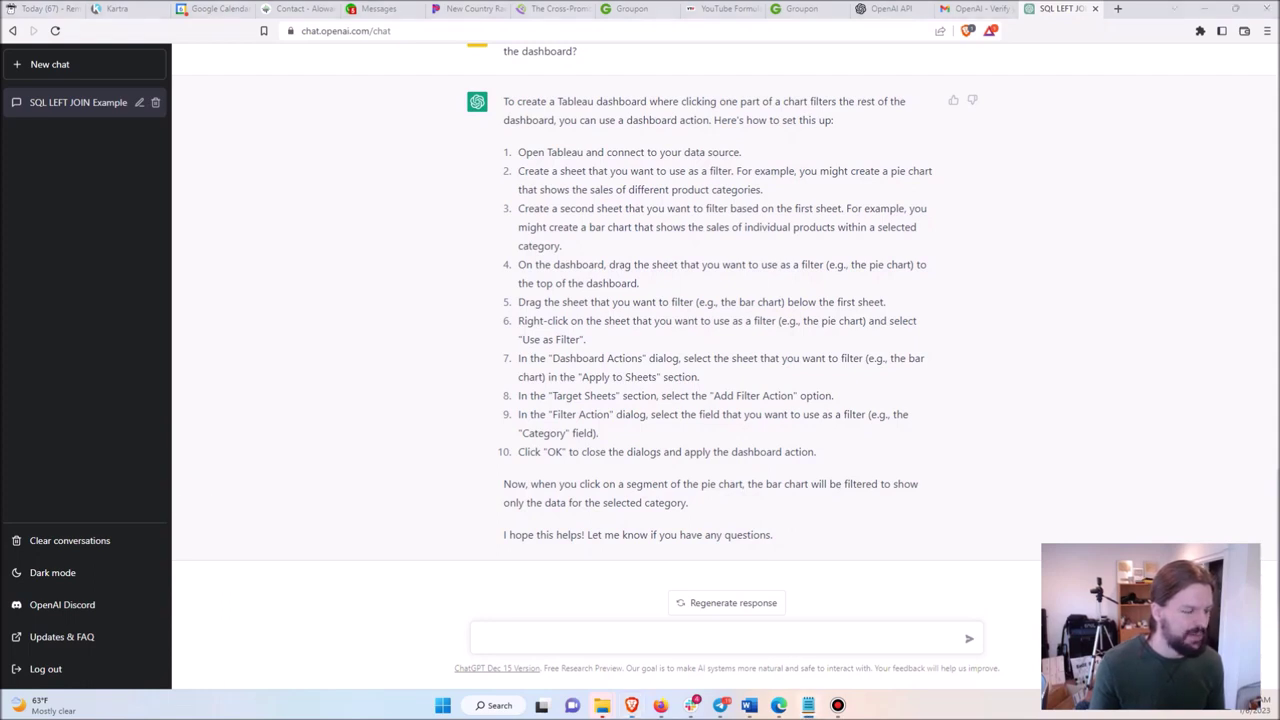
click(632, 640)
Send 'Where can I find some real business datasets that I can use to practice data analytics'.
text(Where )
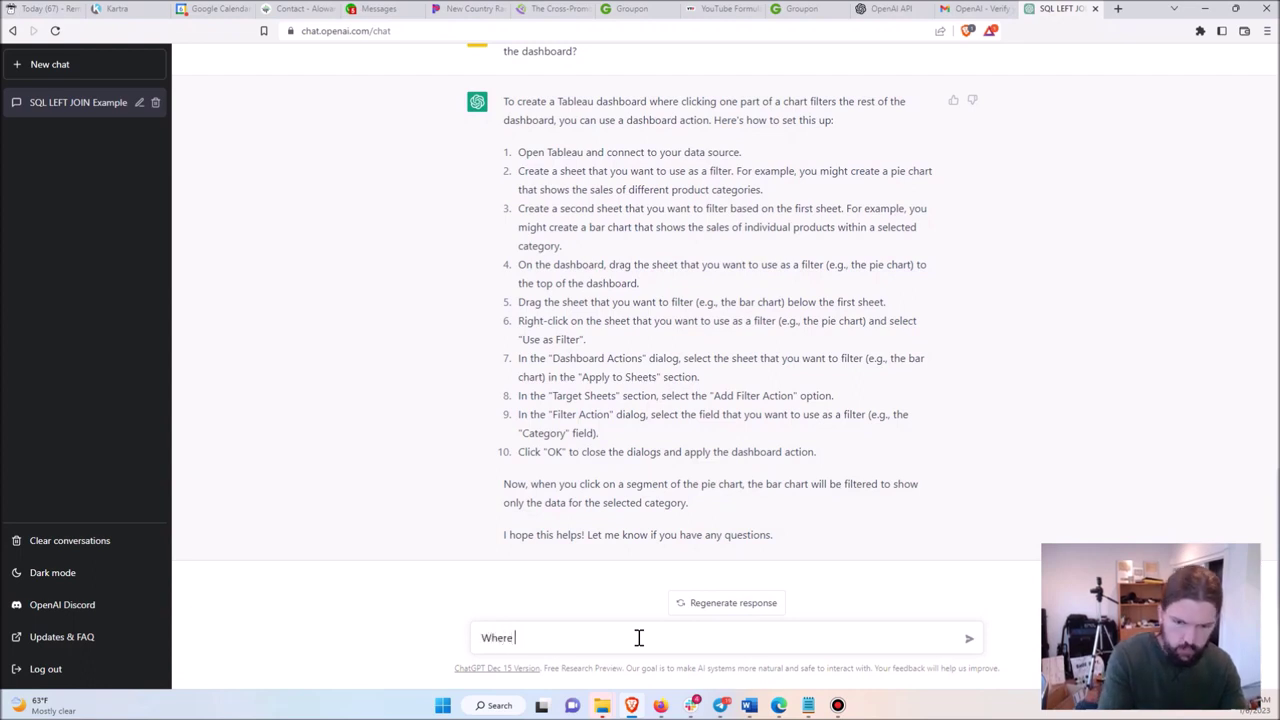
text(can I find some )
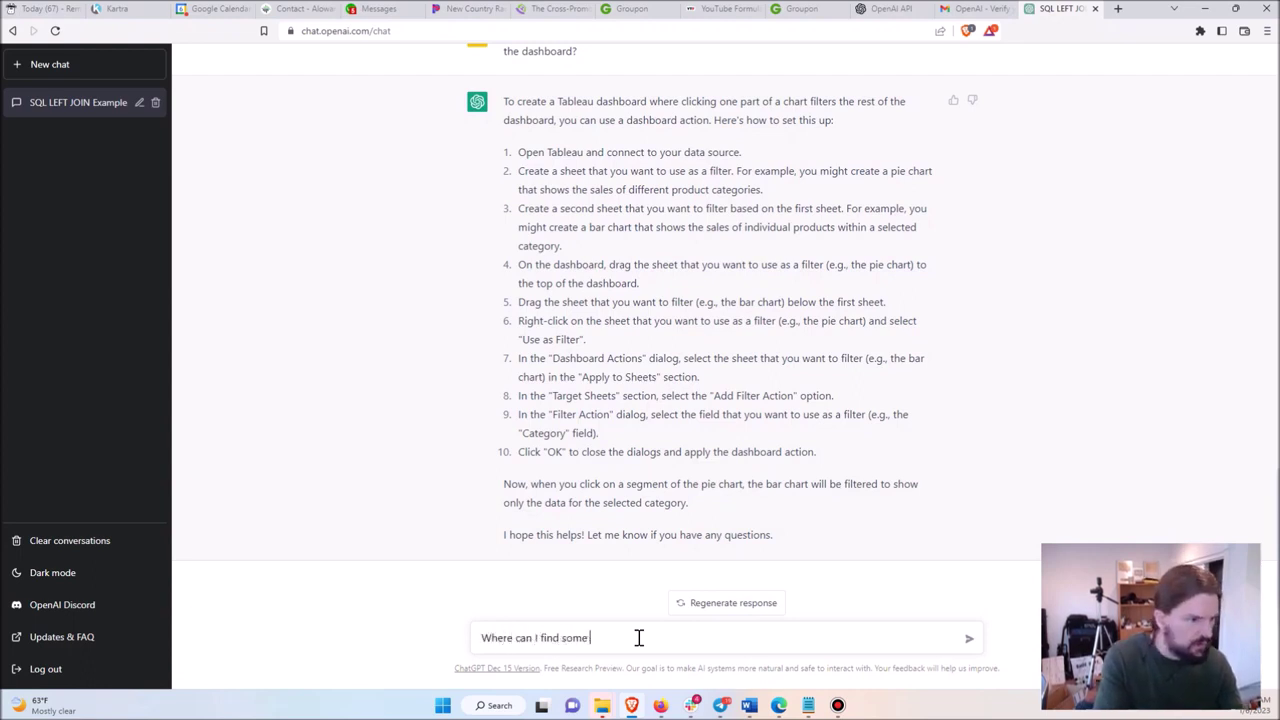
text(real business dat)
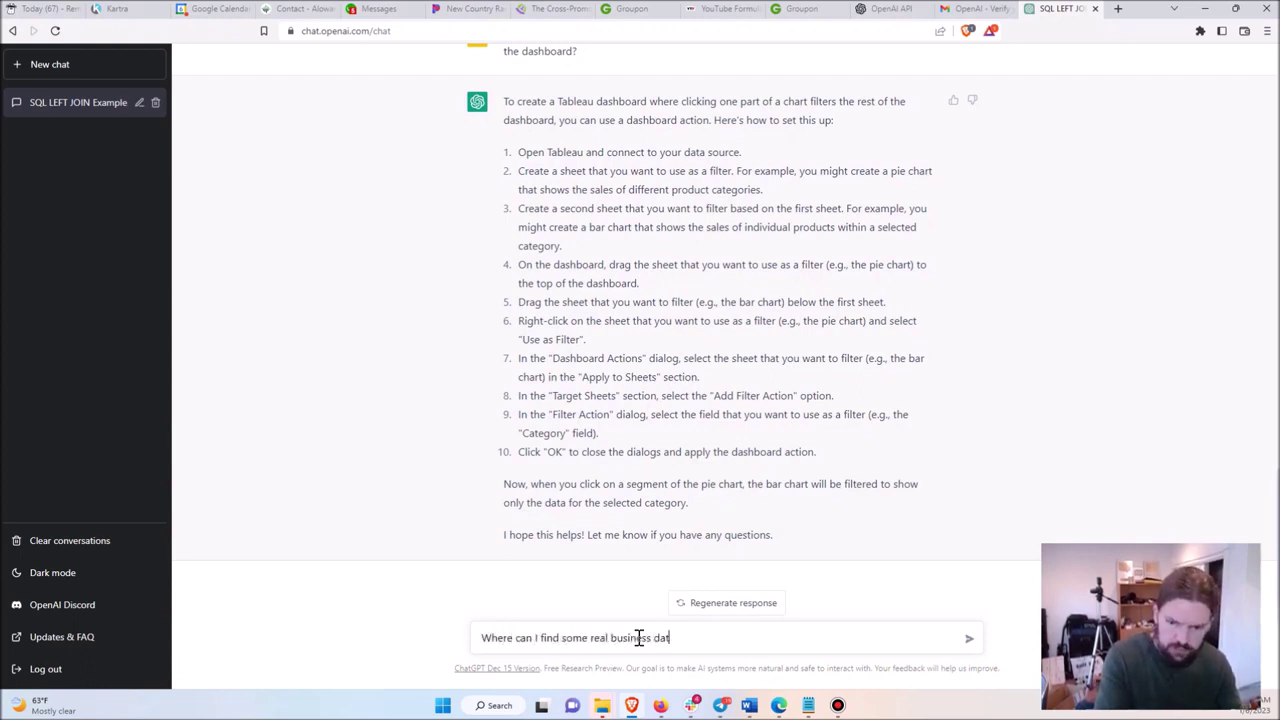
text(asets that)
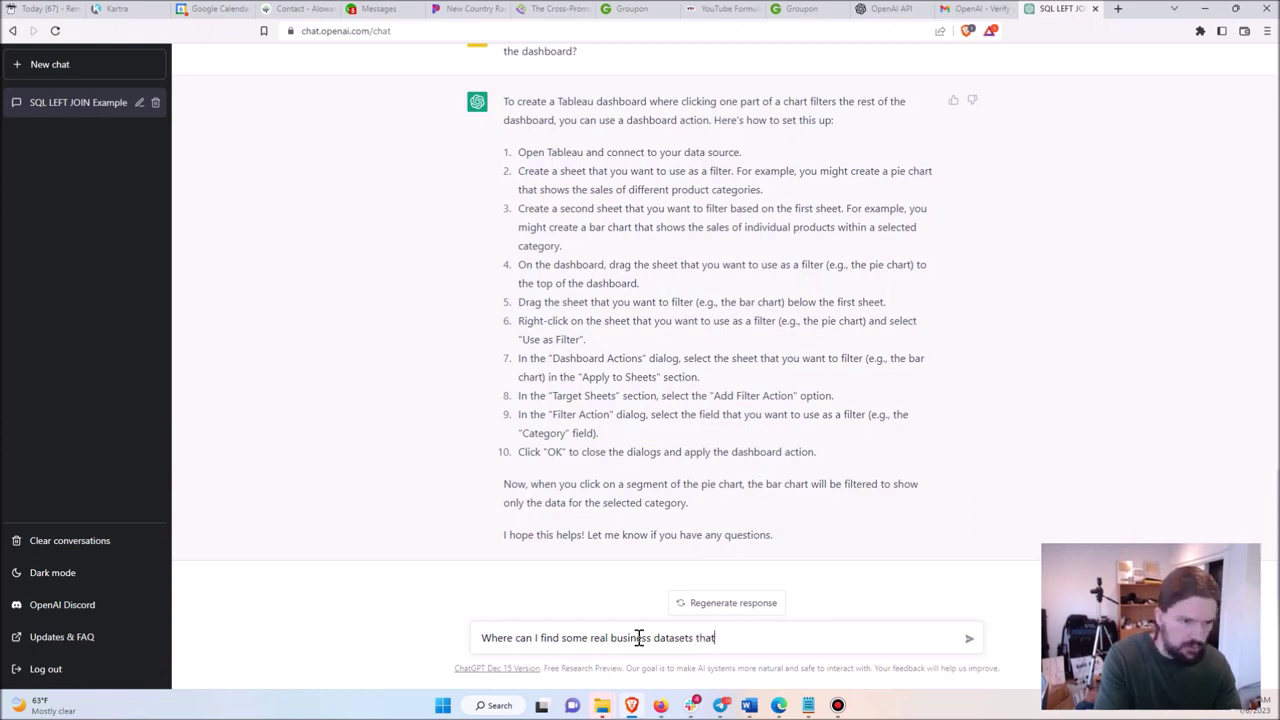
text( I can use to pra)
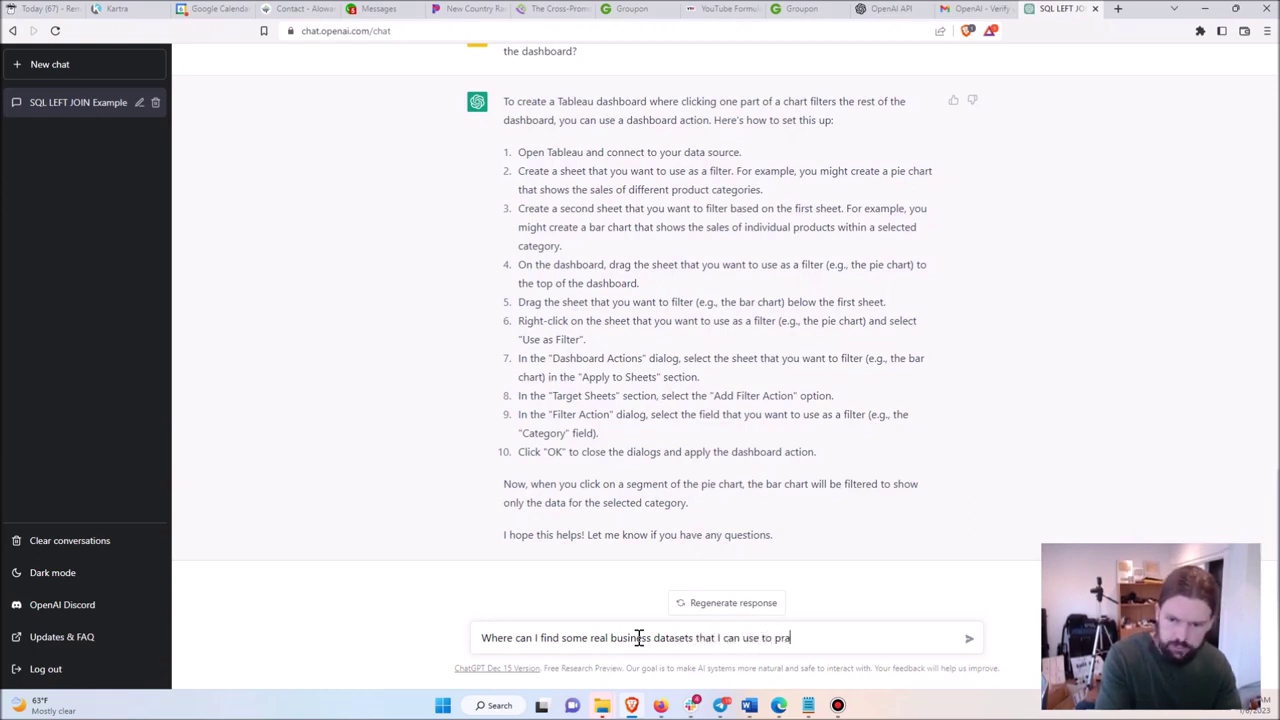
text(ctice data analytics?)
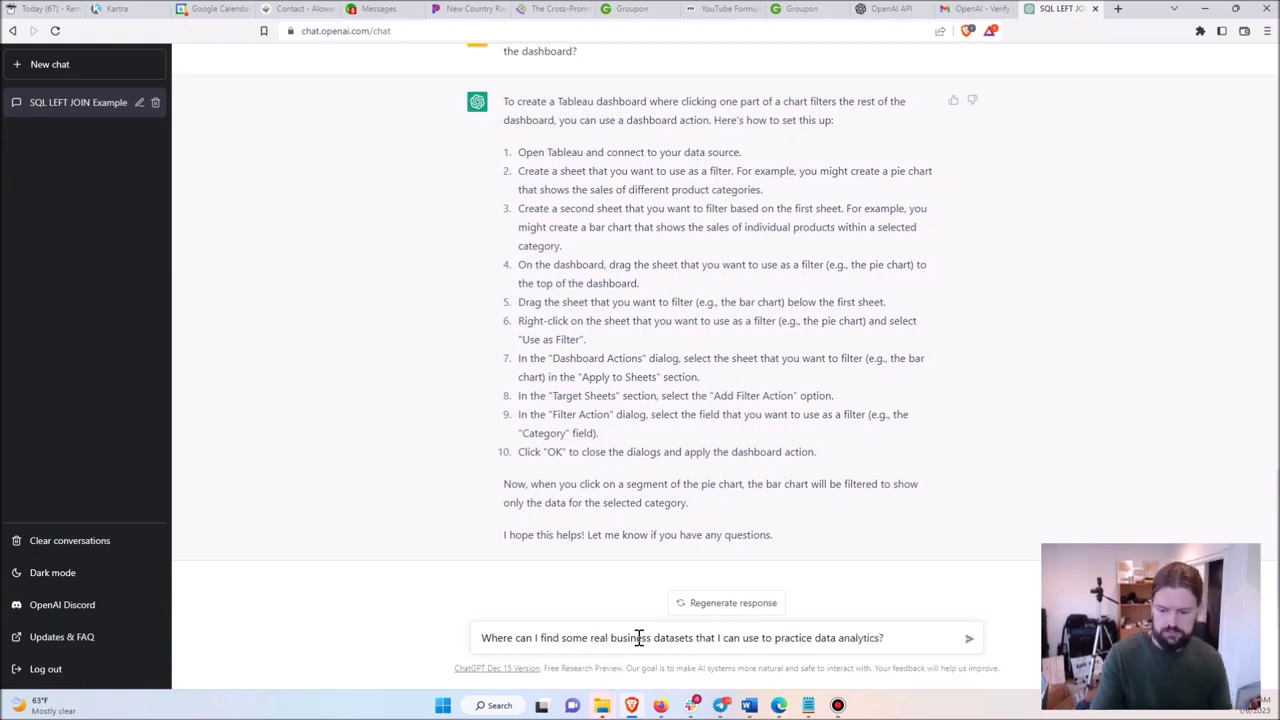
key(Return)
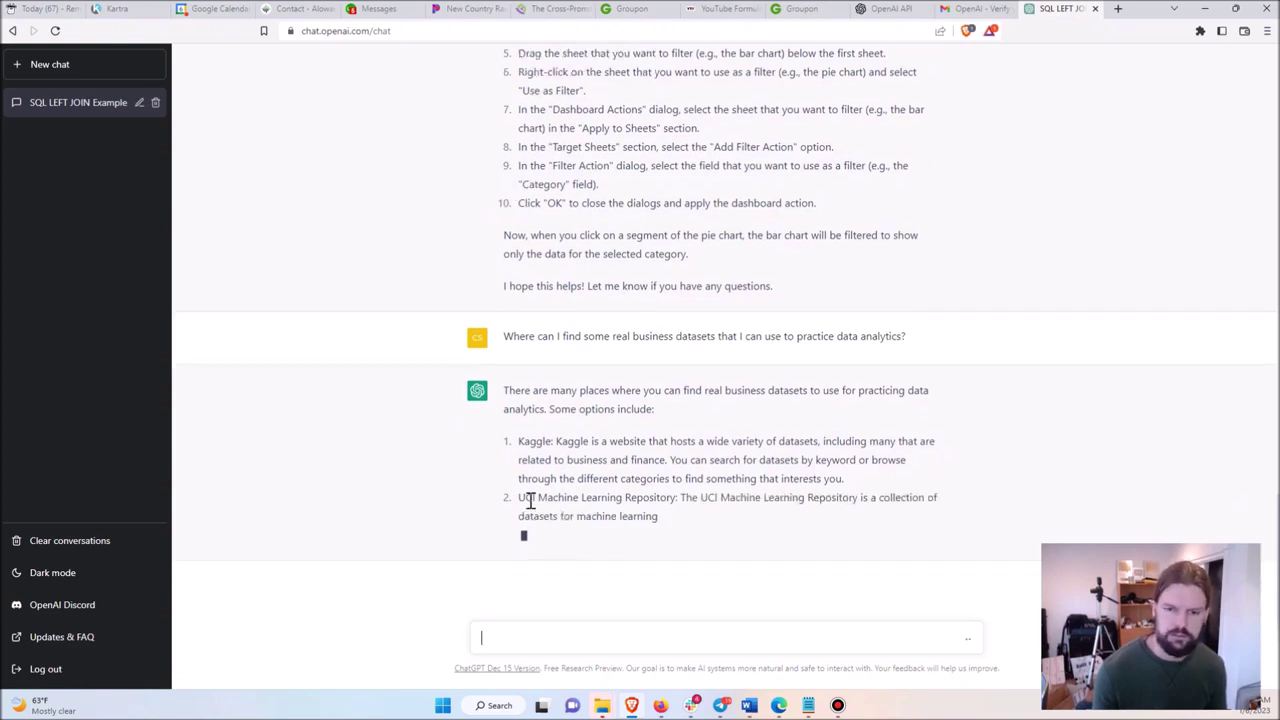
Highlight Kaggle's business and finance datasets note and the 'Your own company's data' item.
drag(517, 442, 547, 443)
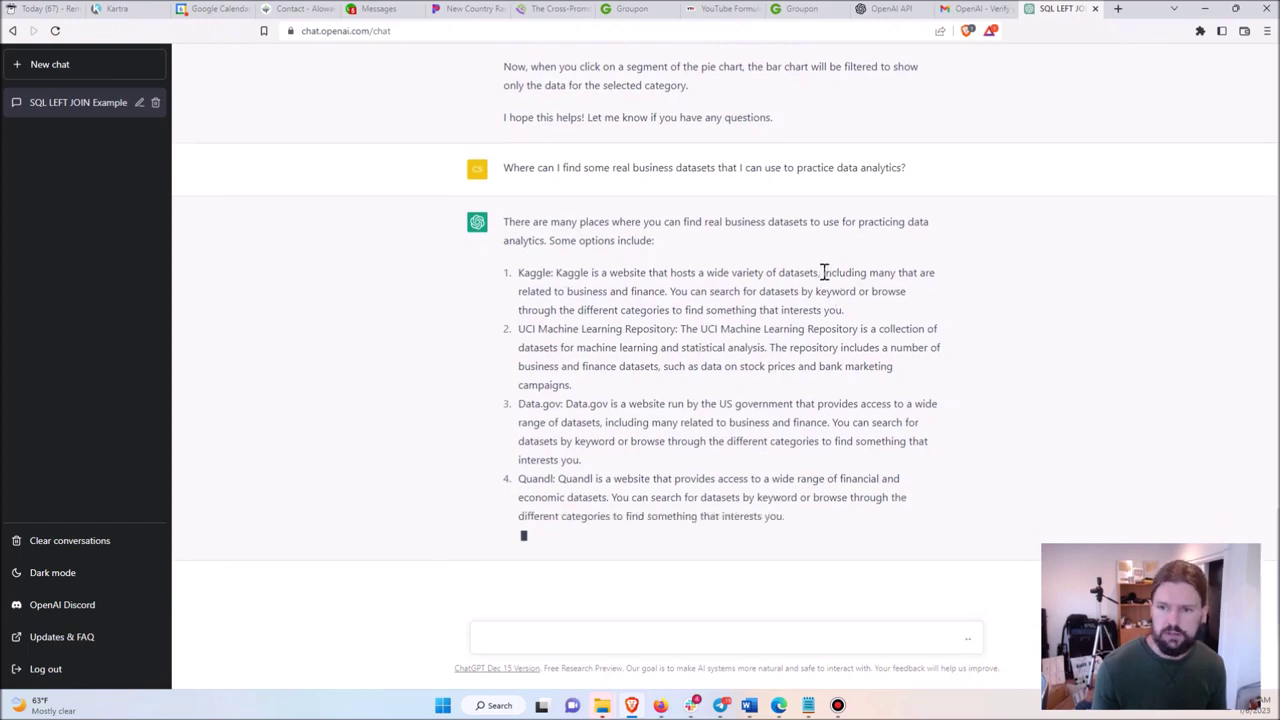
drag(822, 272, 668, 276)
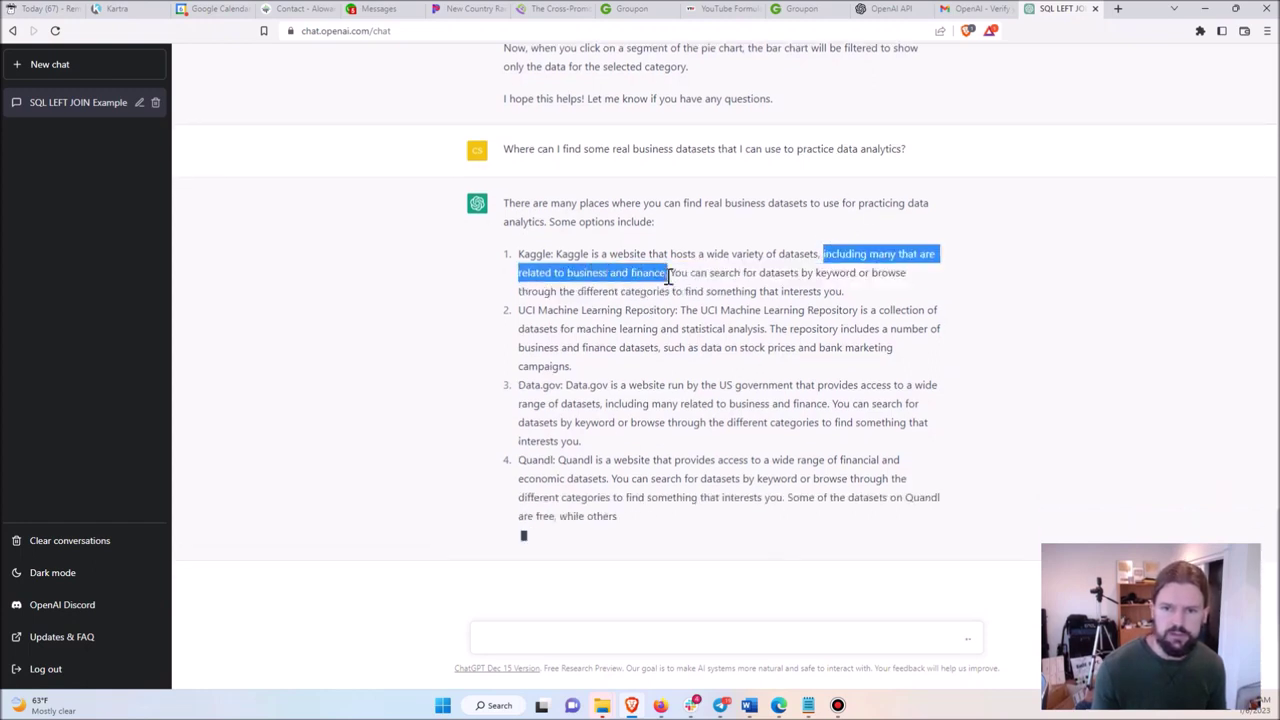
click(663, 294)
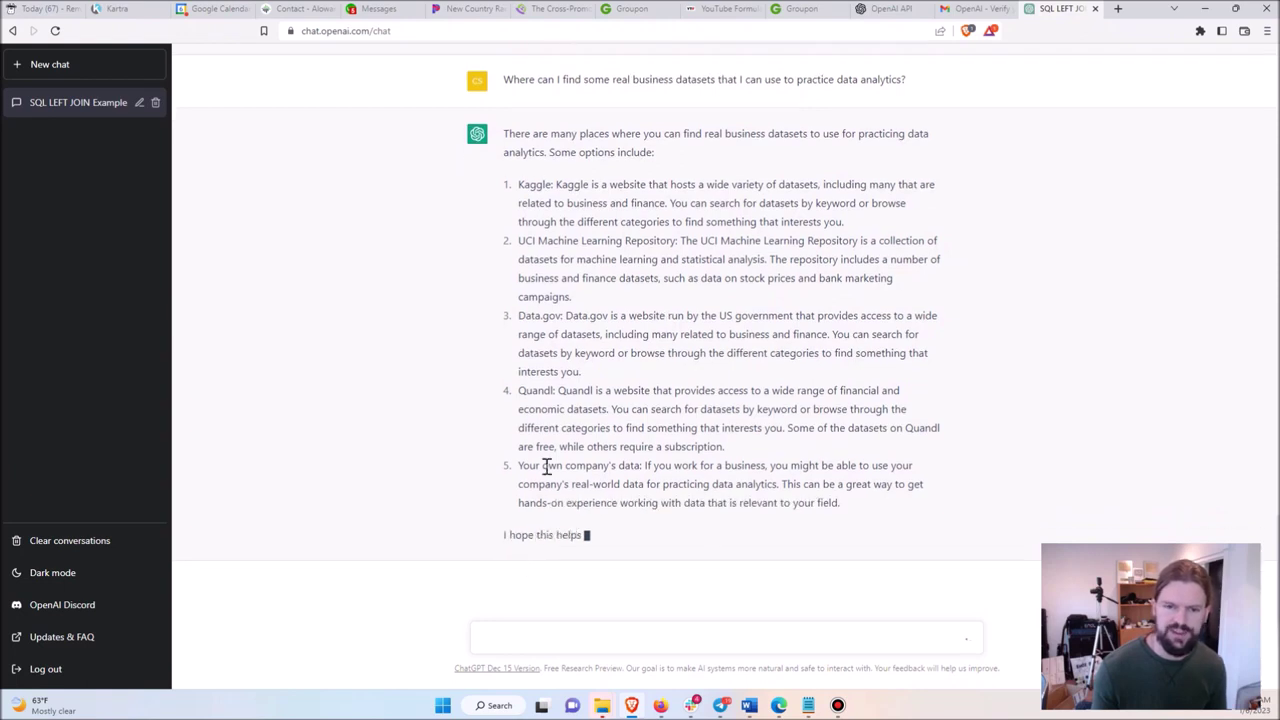
drag(520, 465, 643, 482)
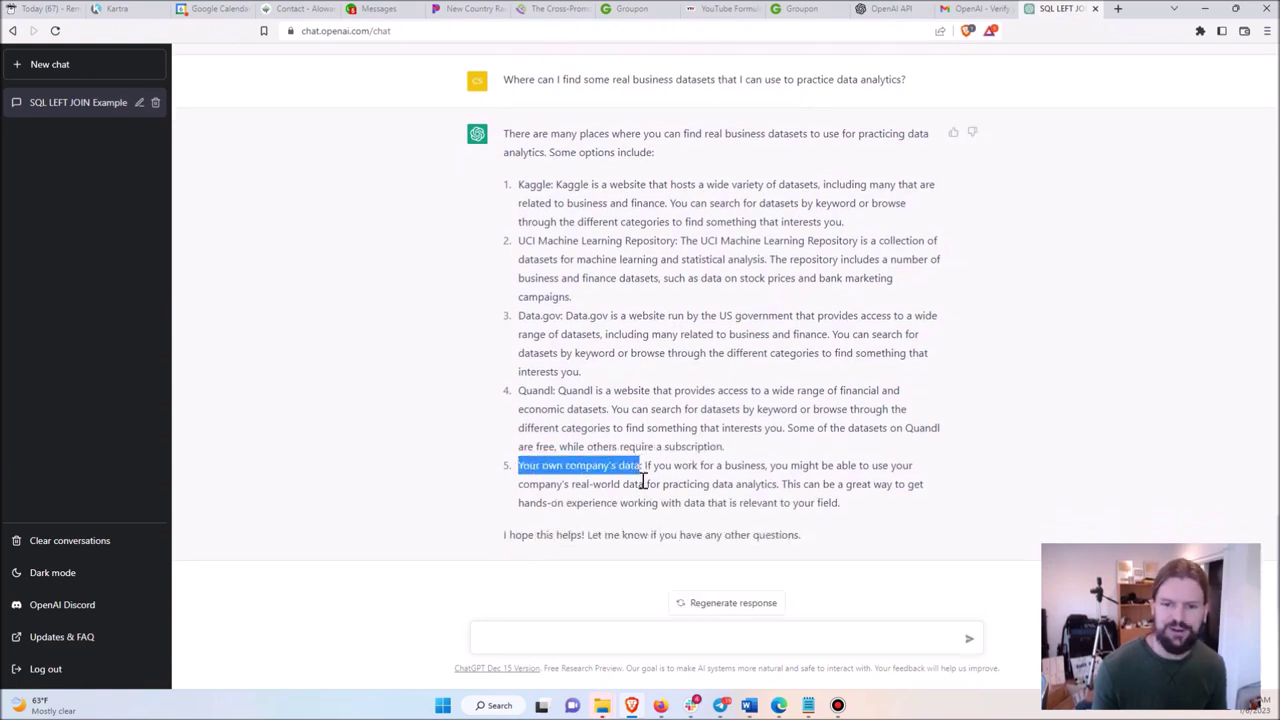
click(646, 476)
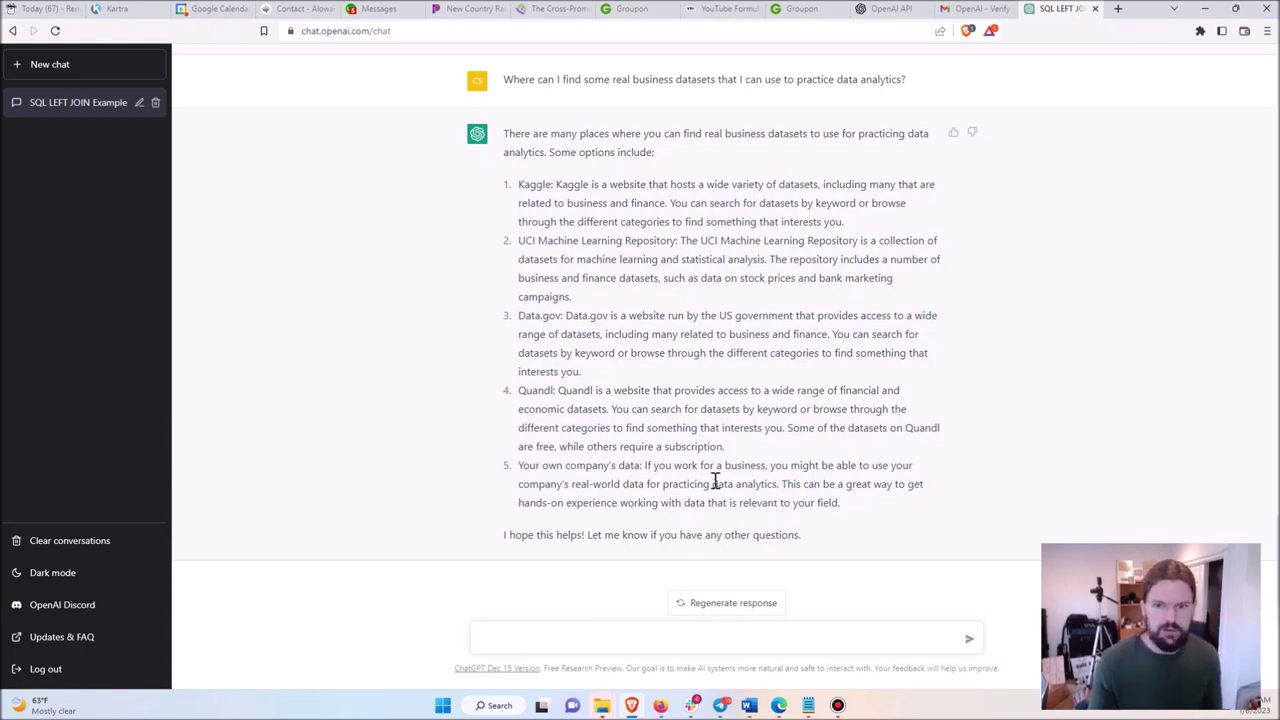
scroll(700, 470, up, 2)
scroll(660, 440, down, 2)
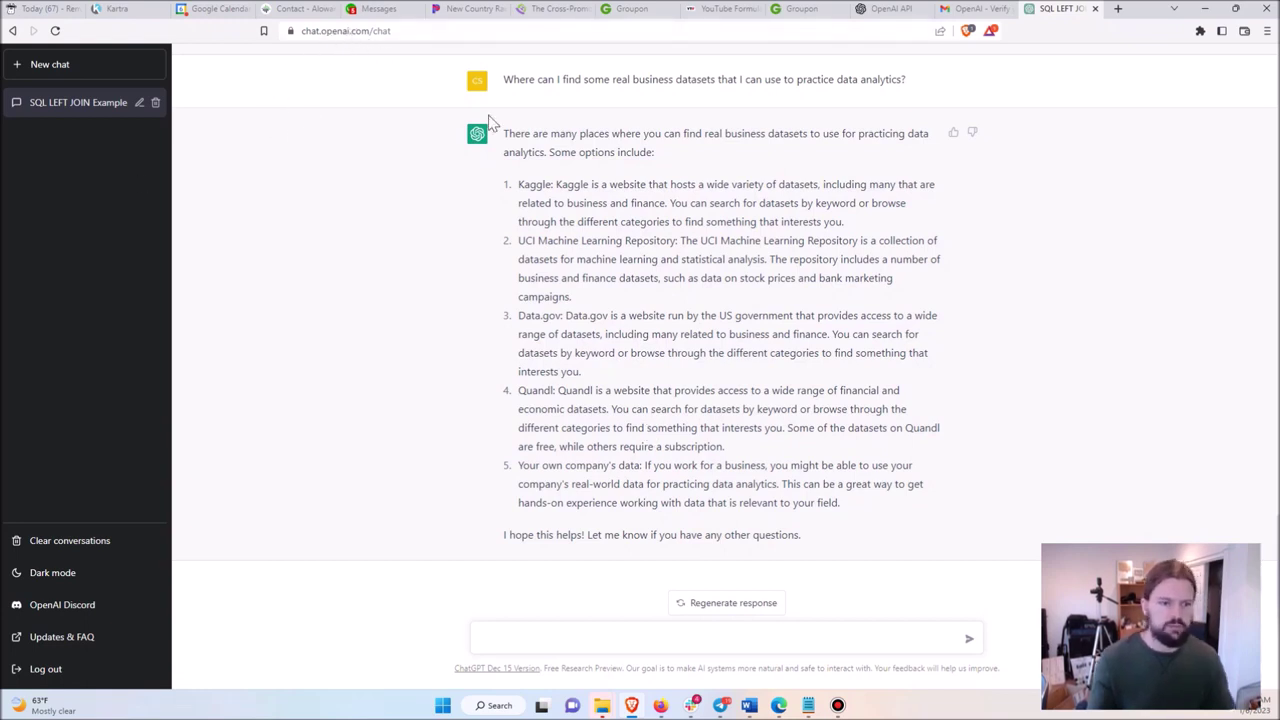
scroll(645, 316, up, 4)
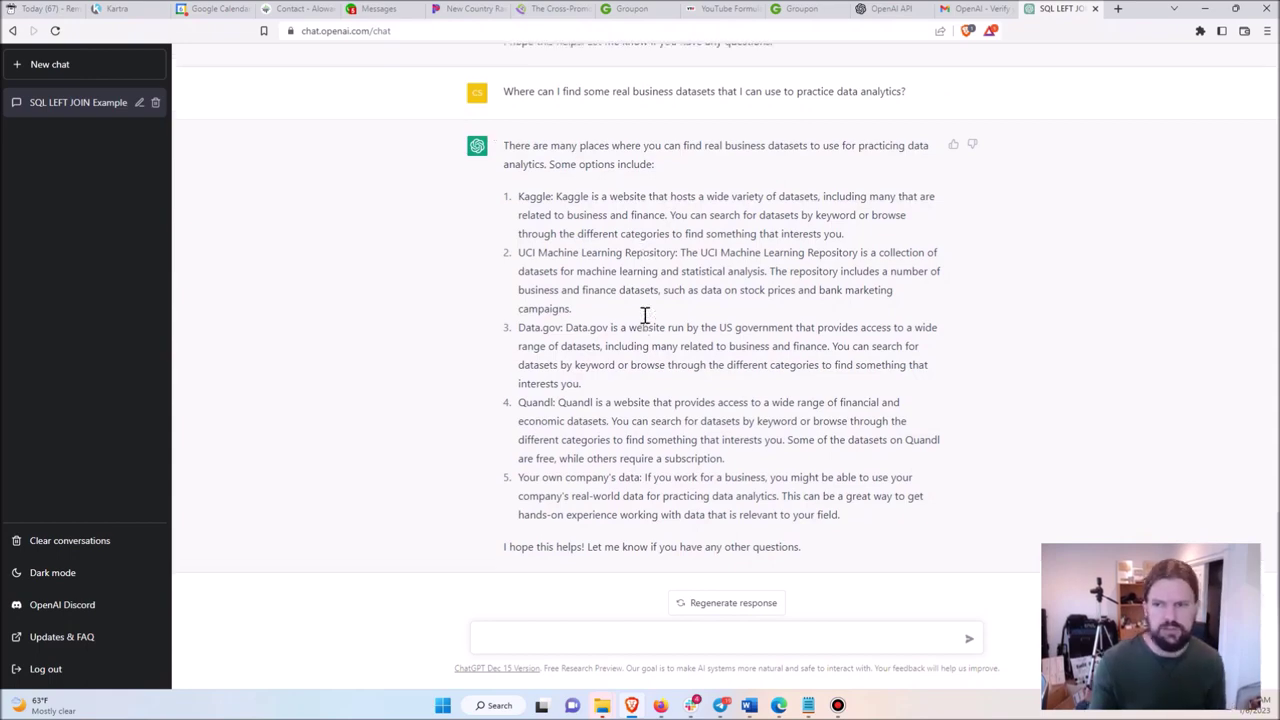
scroll(645, 316, down, 4)
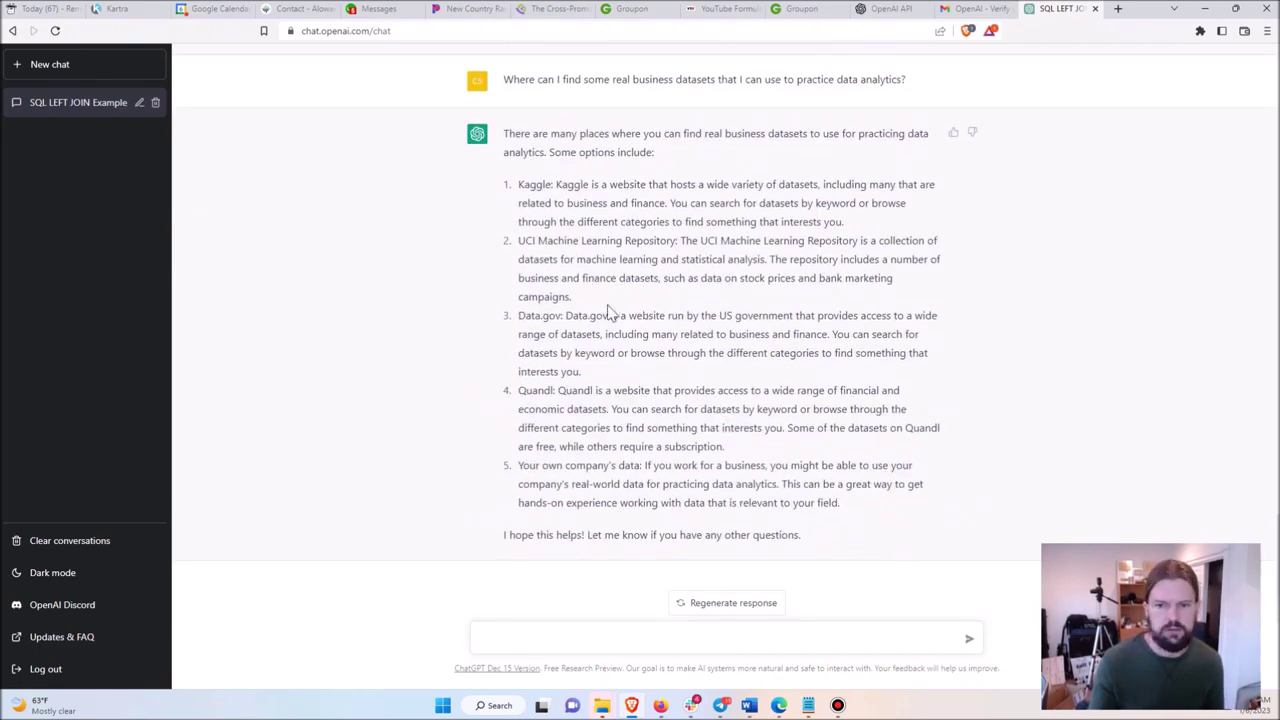